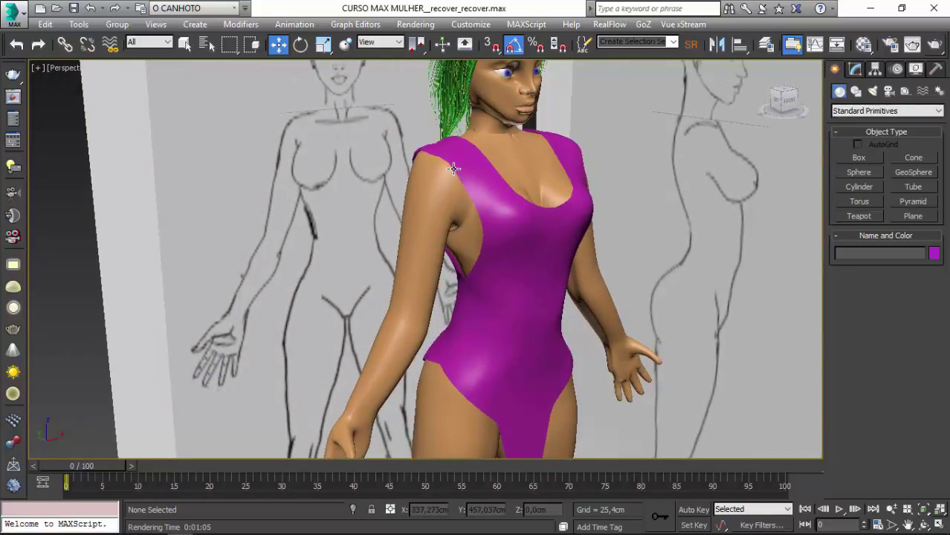
Draw several overlapping circle splines right of the model in Top view, then box-select them.
key(t)
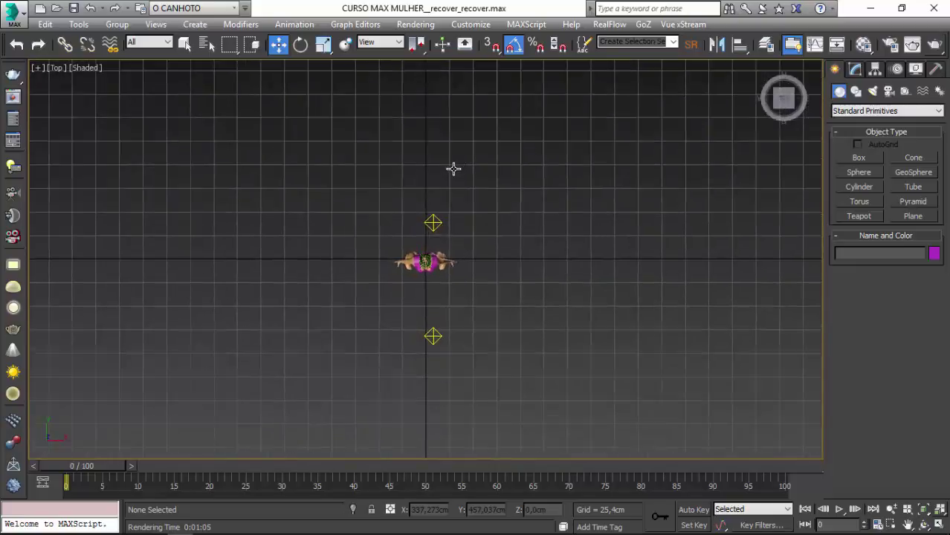
scroll(500, 281, up, 5)
middle_drag(663, 207, 675, 206)
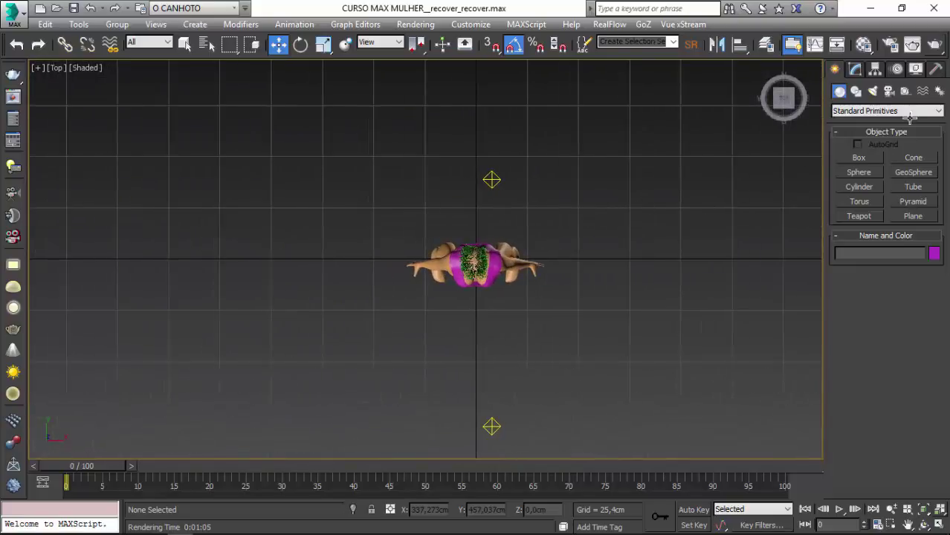
click(856, 91)
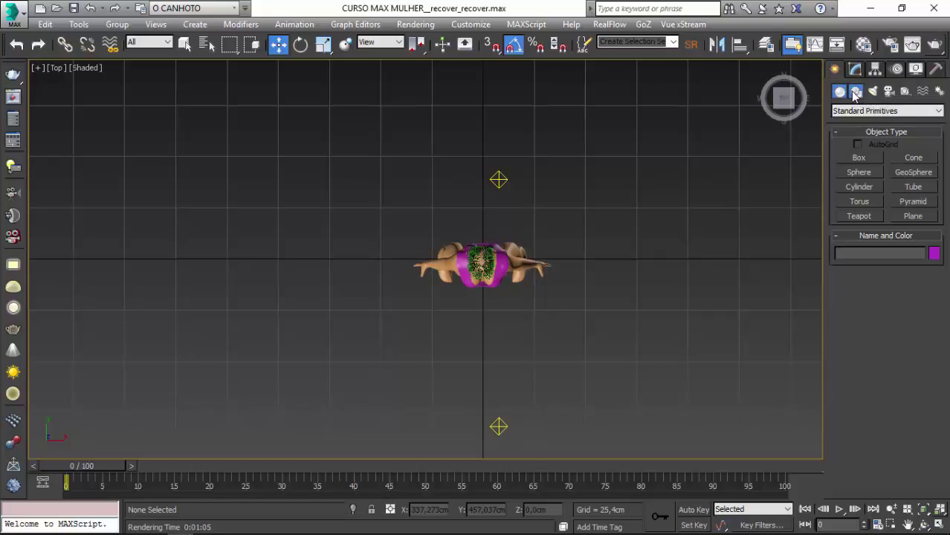
scroll(438, 222, down, 2)
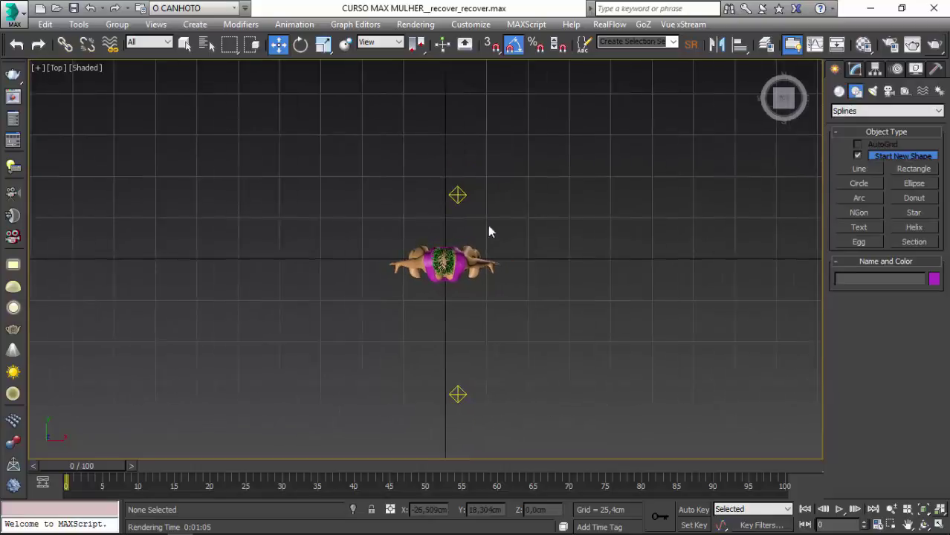
click(861, 184)
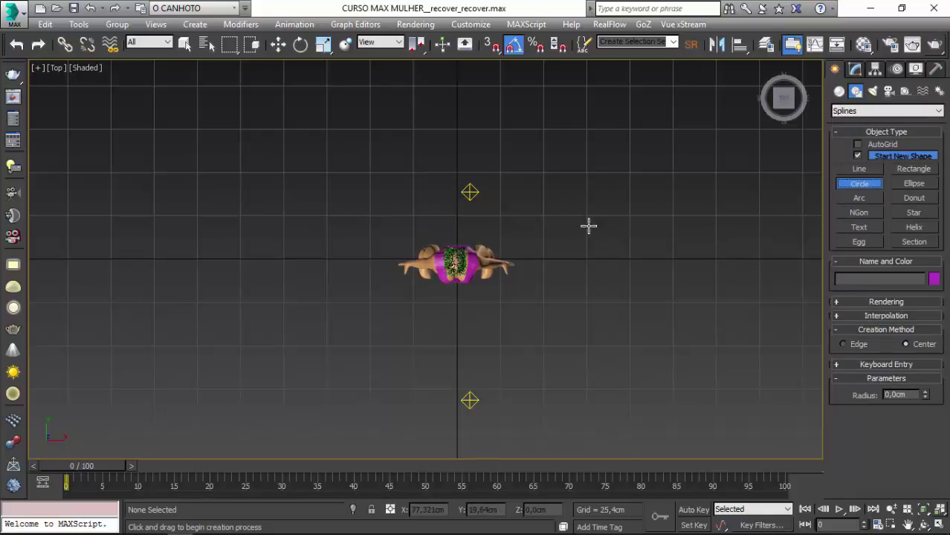
mouse_move(630, 192)
mouse_down()
mouse_move(659, 246)
mouse_move(657, 314)
mouse_up()
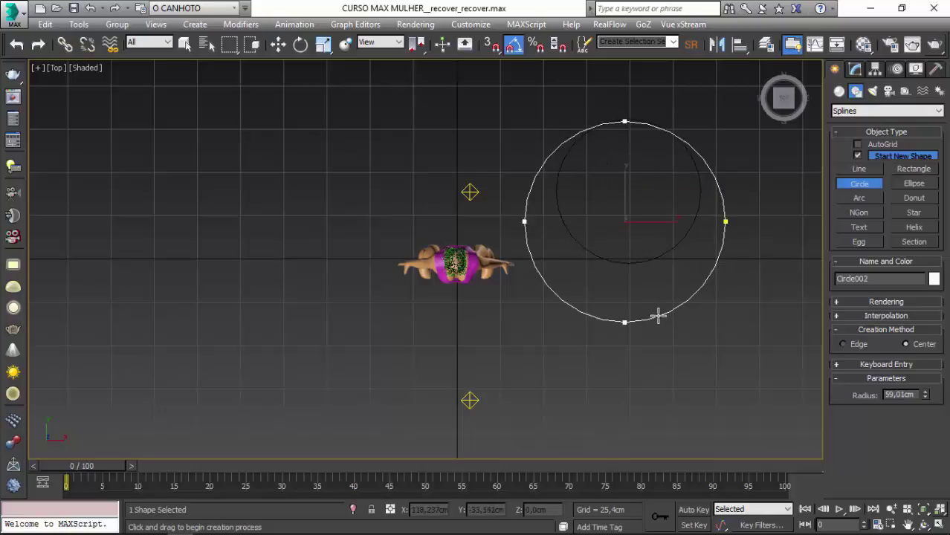
drag(649, 281, 678, 388)
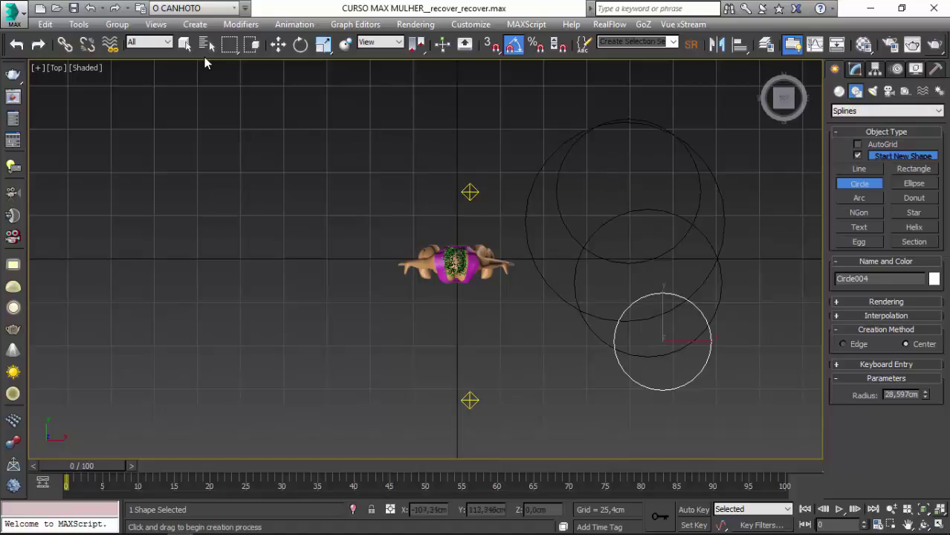
click(186, 45)
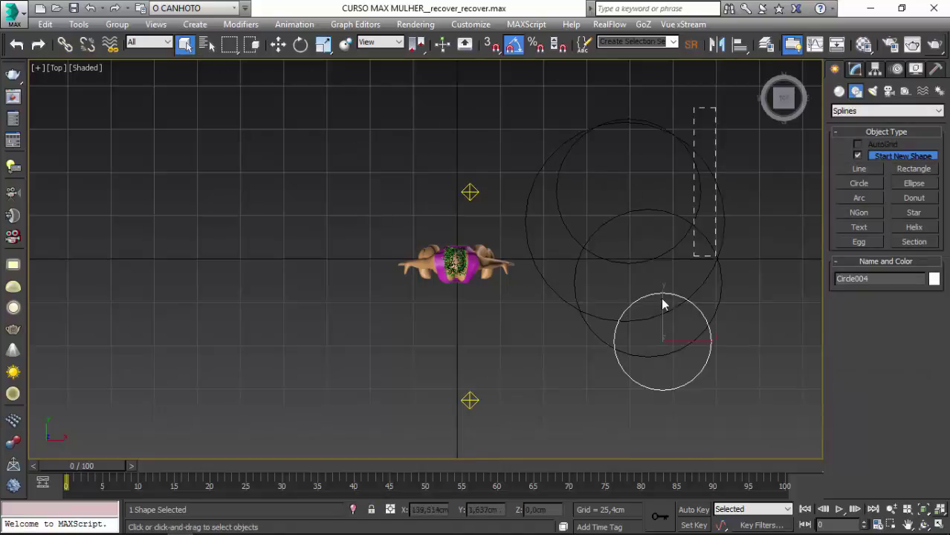
drag(664, 304, 439, 330)
Delete the practice circles and draw a new circle to the right of the model.
key(Delete)
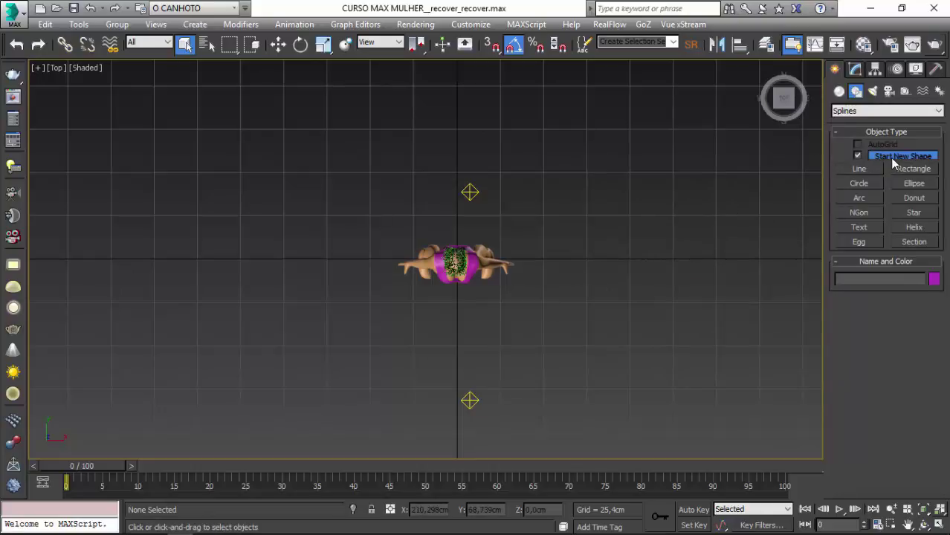
click(856, 183)
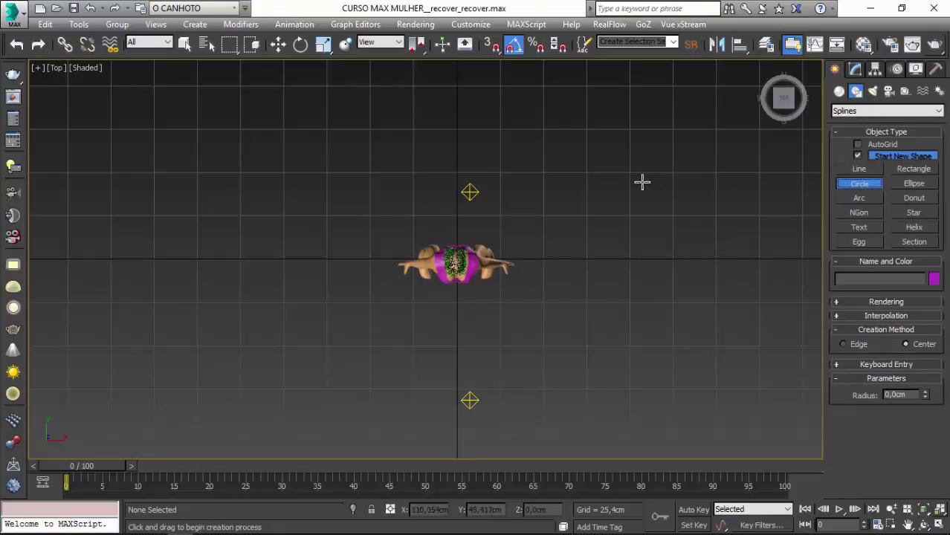
mouse_move(644, 184)
mouse_down()
mouse_move(664, 225)
mouse_move(669, 290)
mouse_up()
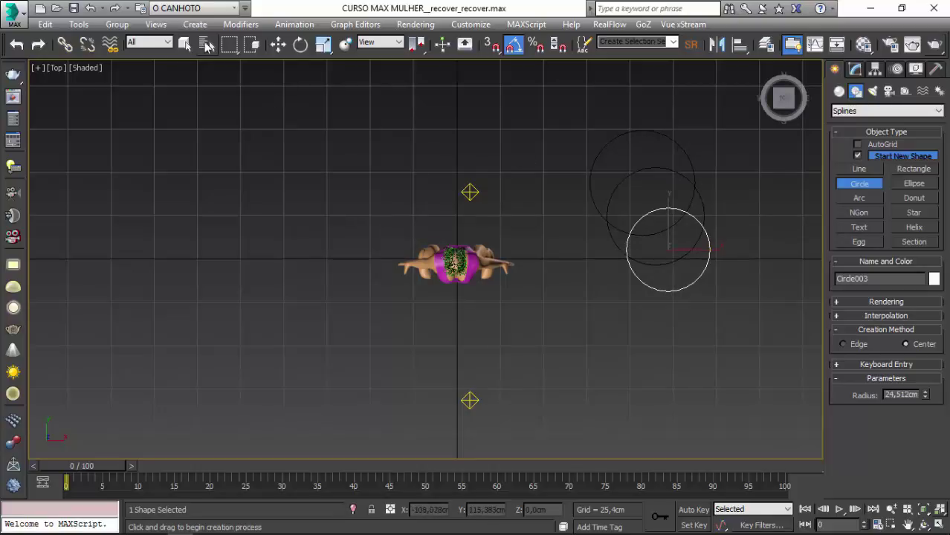
Box-select and delete the remaining circles, leaving only the model.
click(184, 45)
drag(551, 112, 689, 293)
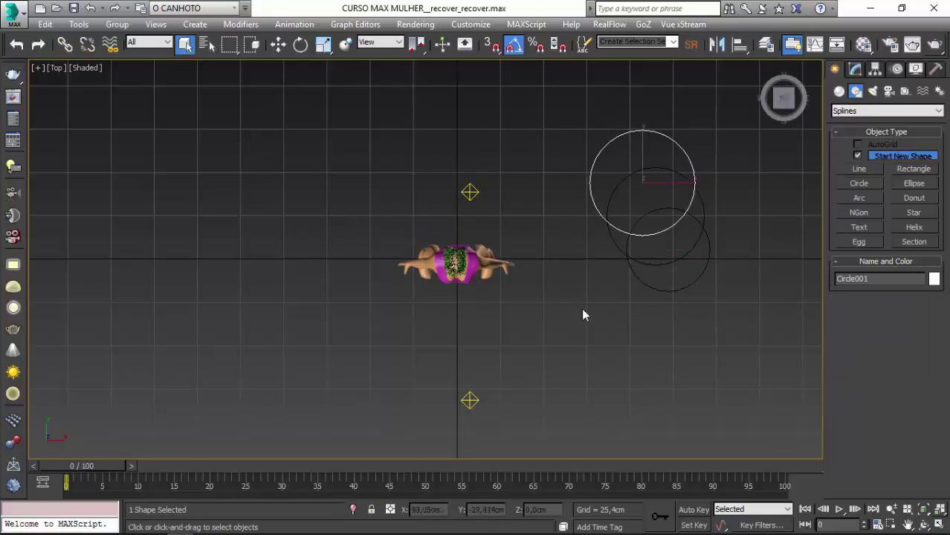
key(Delete)
drag(575, 172, 733, 349)
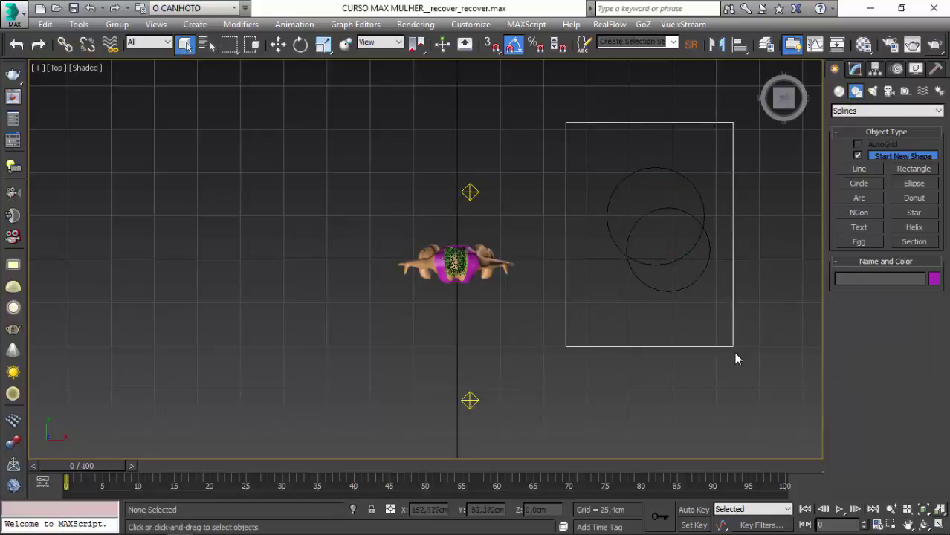
key(Delete)
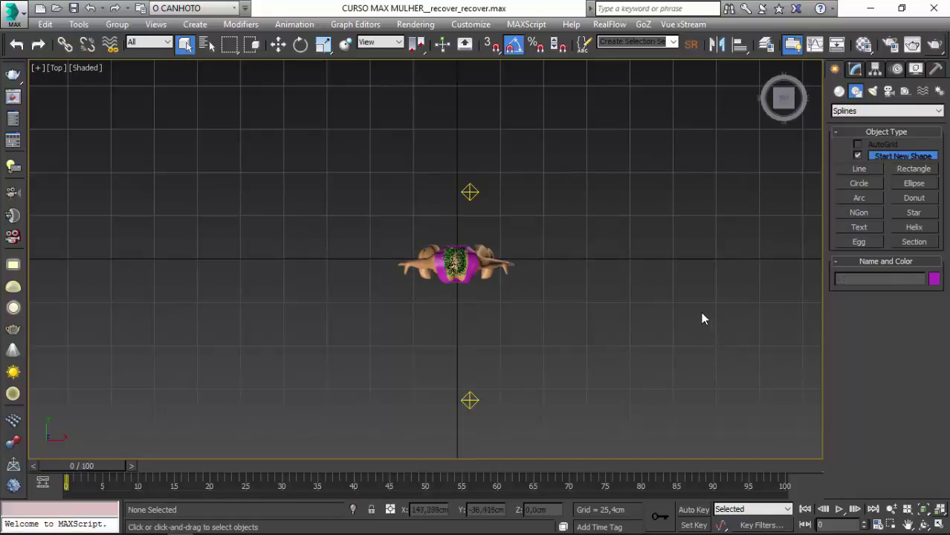
click(859, 157)
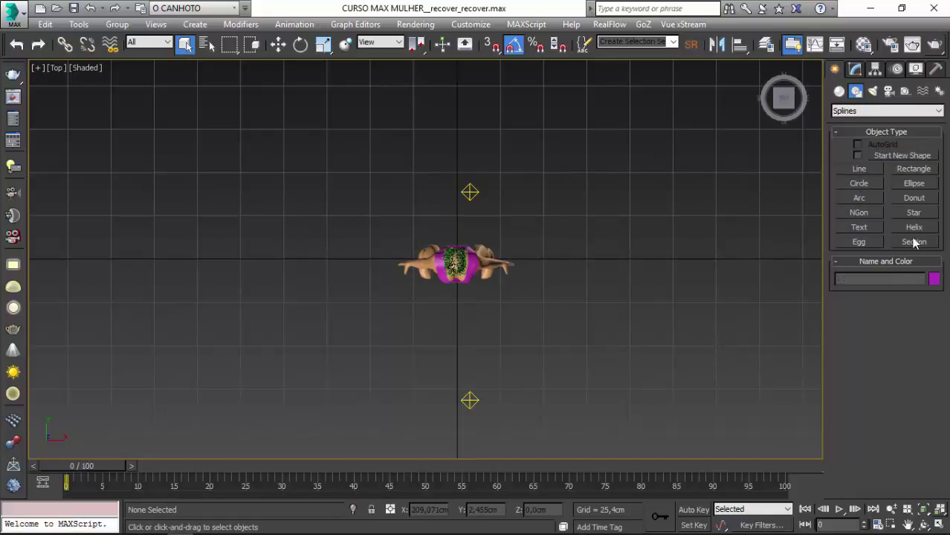
click(859, 183)
mouse_move(677, 196)
mouse_down()
mouse_move(689, 221)
mouse_move(684, 209)
mouse_move(683, 253)
mouse_move(661, 252)
mouse_up()
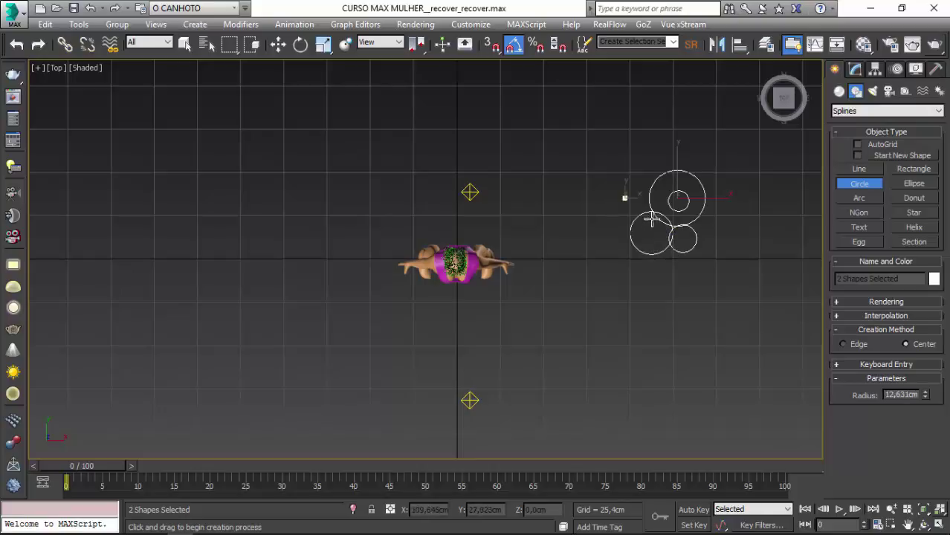
drag(626, 197, 658, 217)
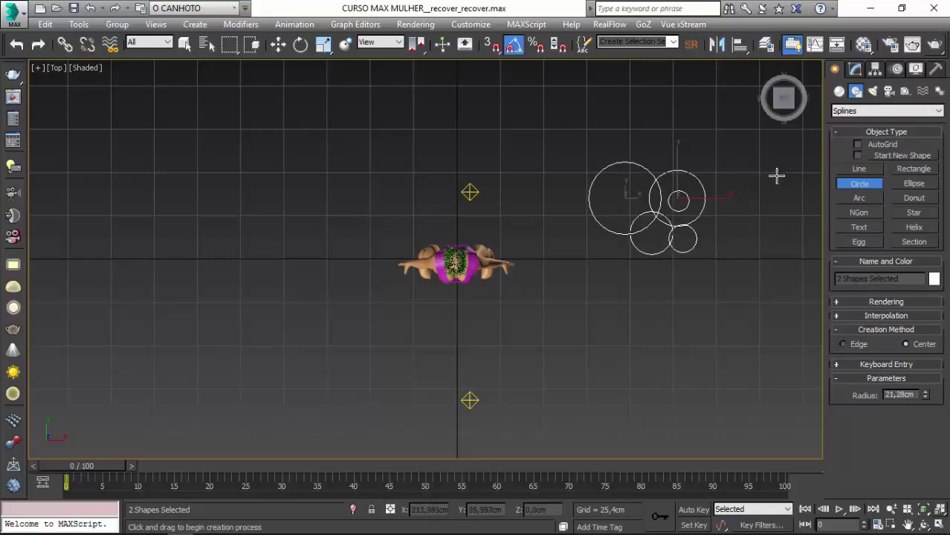
click(277, 44)
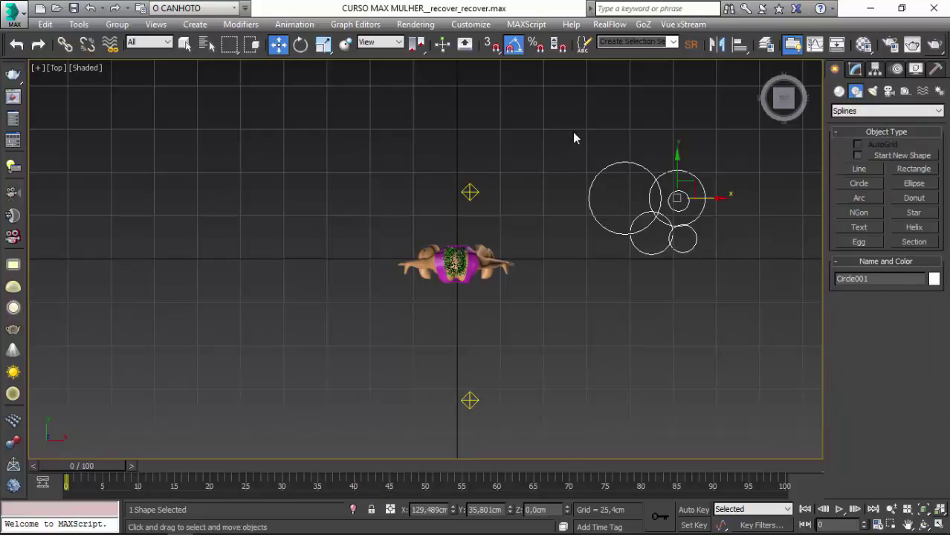
drag(574, 138, 756, 296)
key(Delete)
With Start New Shape off, draw a small circle just below the model.
scroll(521, 147, up, 1)
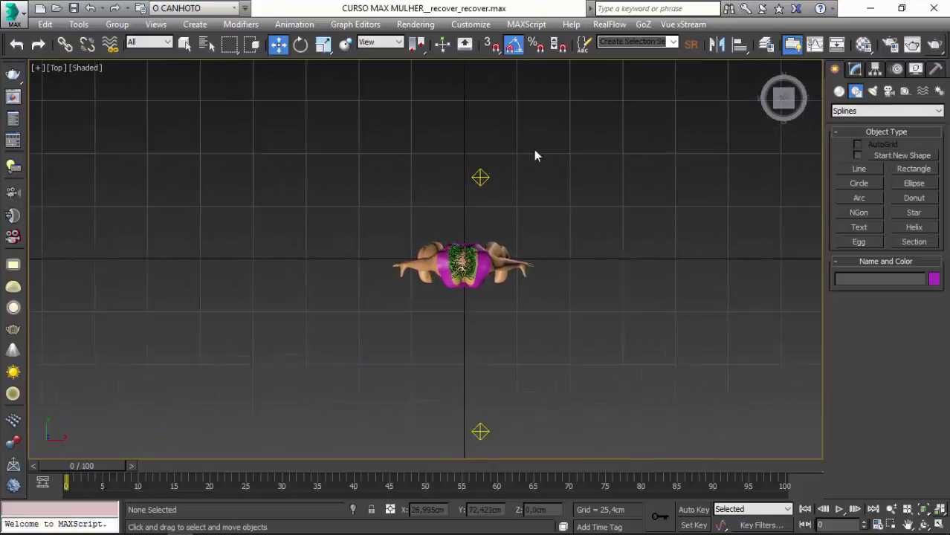
scroll(647, 139, up, 3)
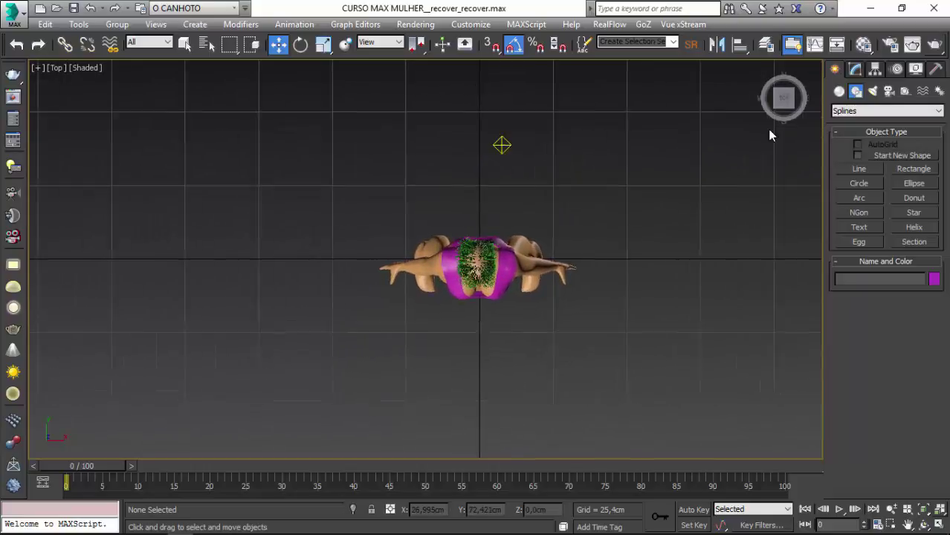
click(858, 155)
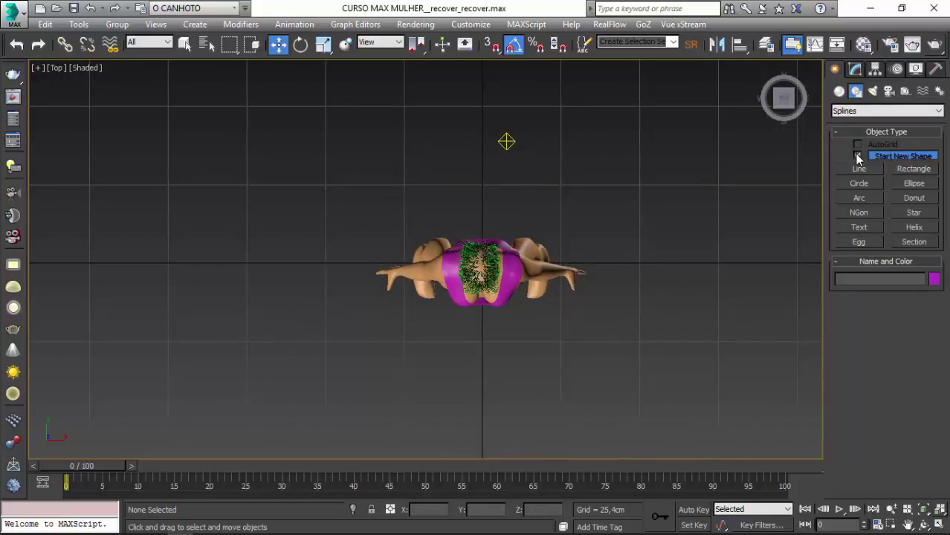
click(853, 186)
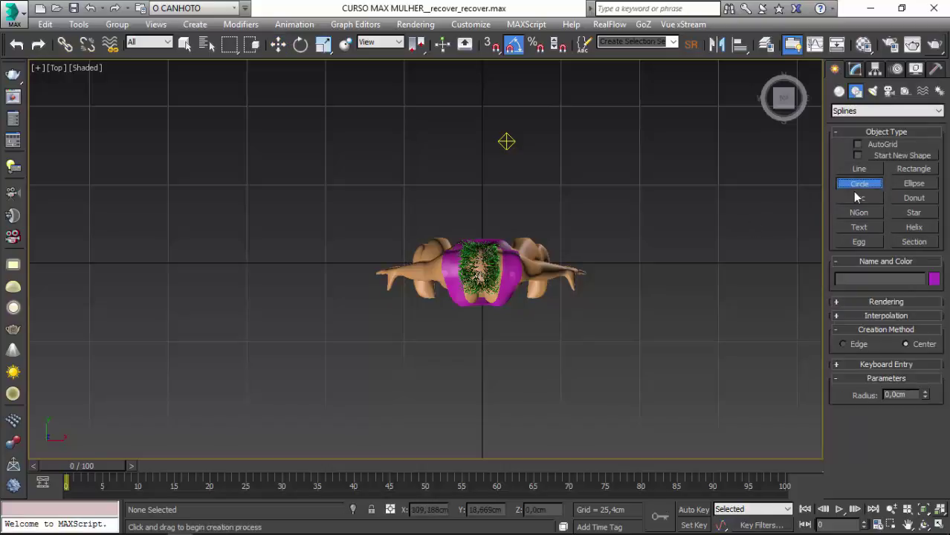
middle_drag(472, 351, 472, 283)
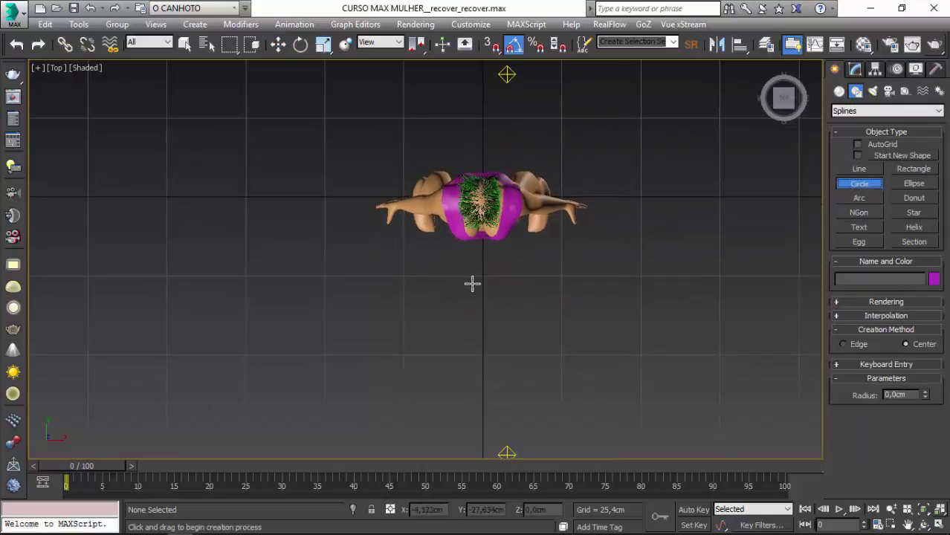
drag(472, 287, 495, 298)
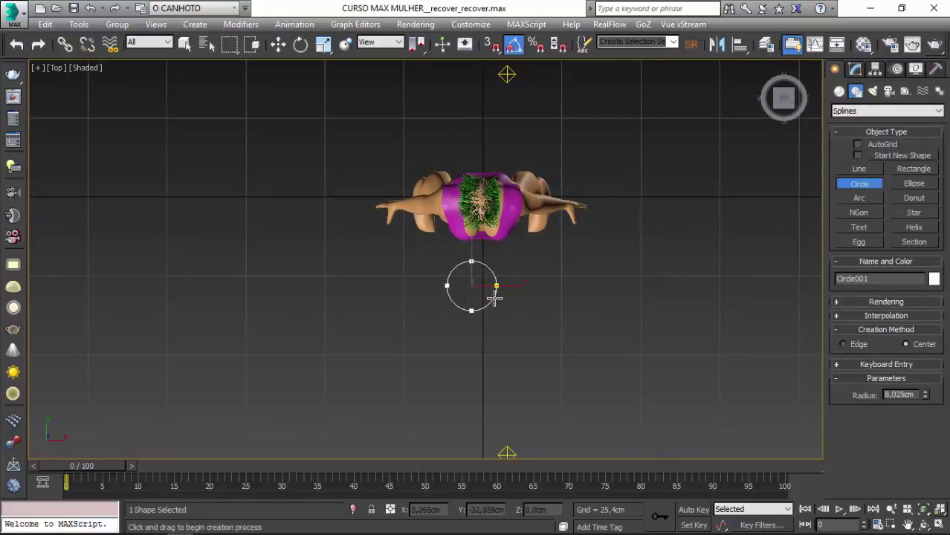
Draw a large concentric circle of 40,548 cm radius around the small one.
scroll(422, 269, down, 2)
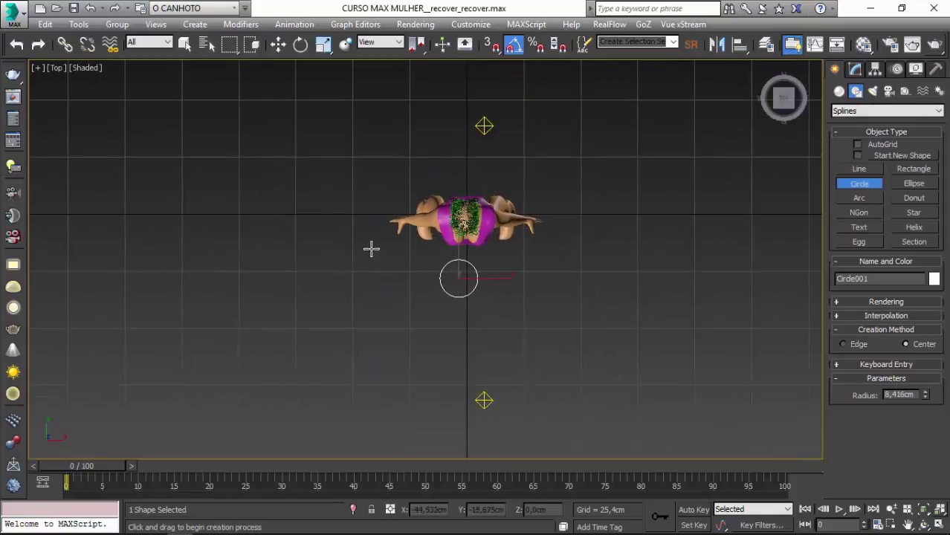
drag(459, 278, 388, 217)
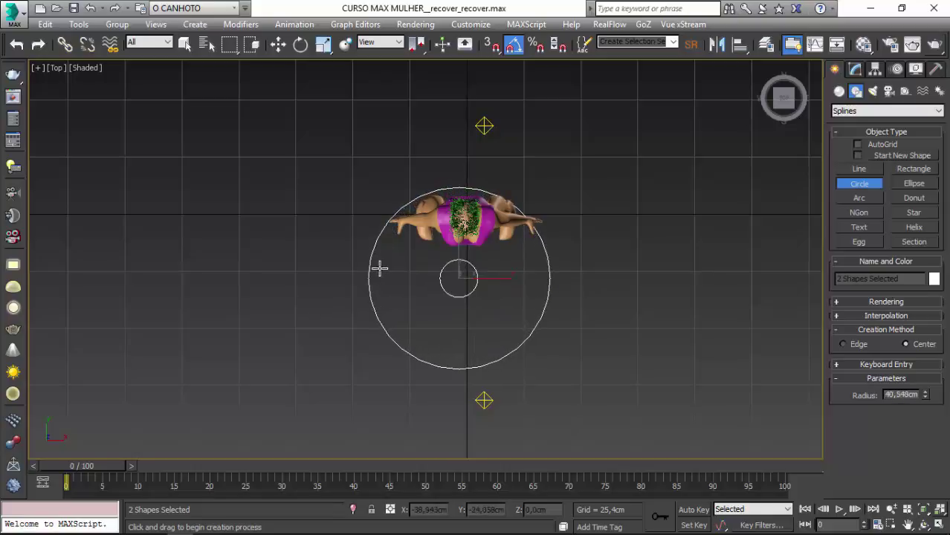
scroll(303, 151, up, 1)
scroll(326, 148, up, 2)
scroll(351, 177, up, 2)
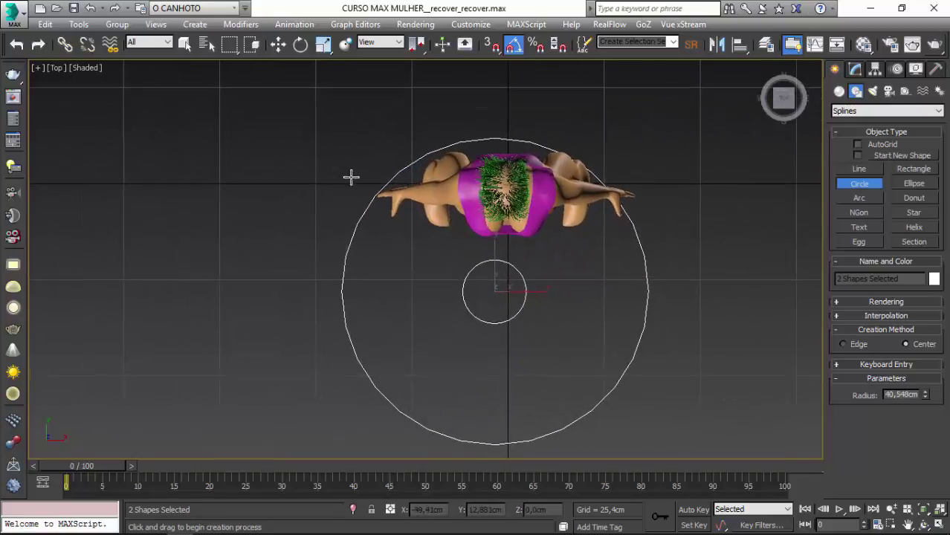
scroll(305, 127, up, 2)
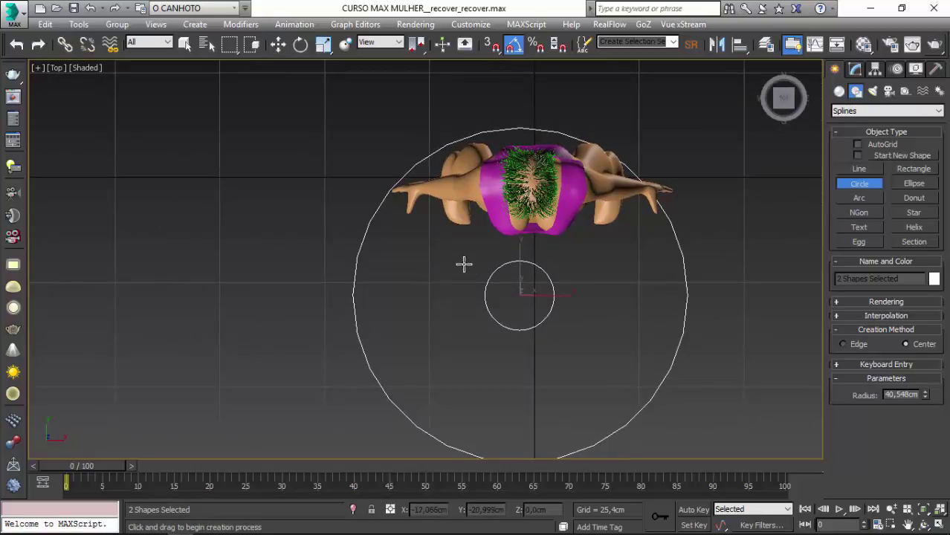
scroll(439, 264, down, 3)
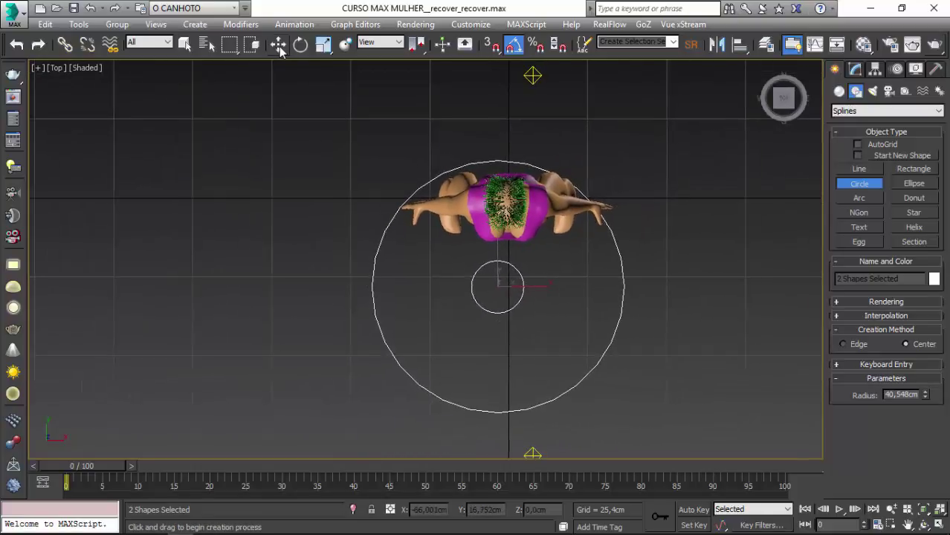
right_click(462, 288)
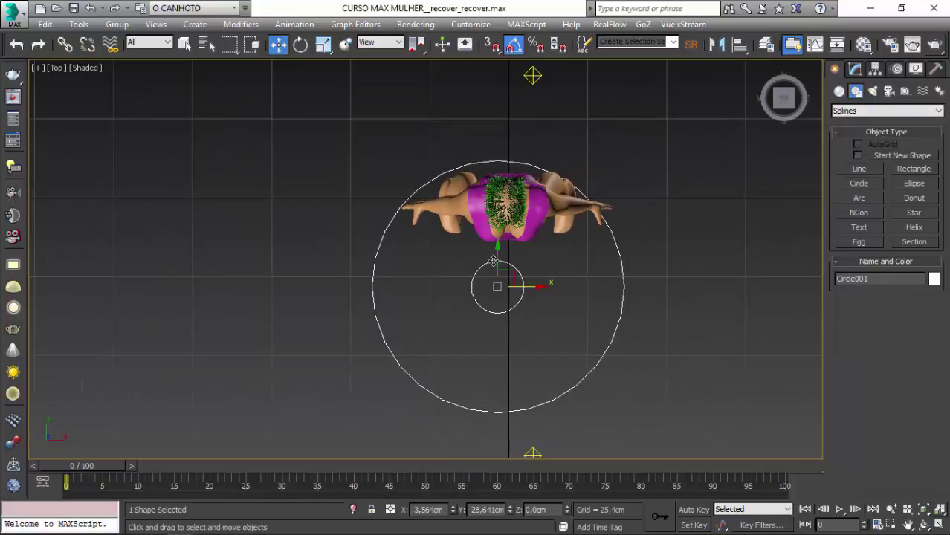
Centre the two-circle shape Circle001 on the figure in the Top view.
scroll(498, 259, down, 5)
drag(499, 259, 505, 216)
scroll(479, 214, up, 3)
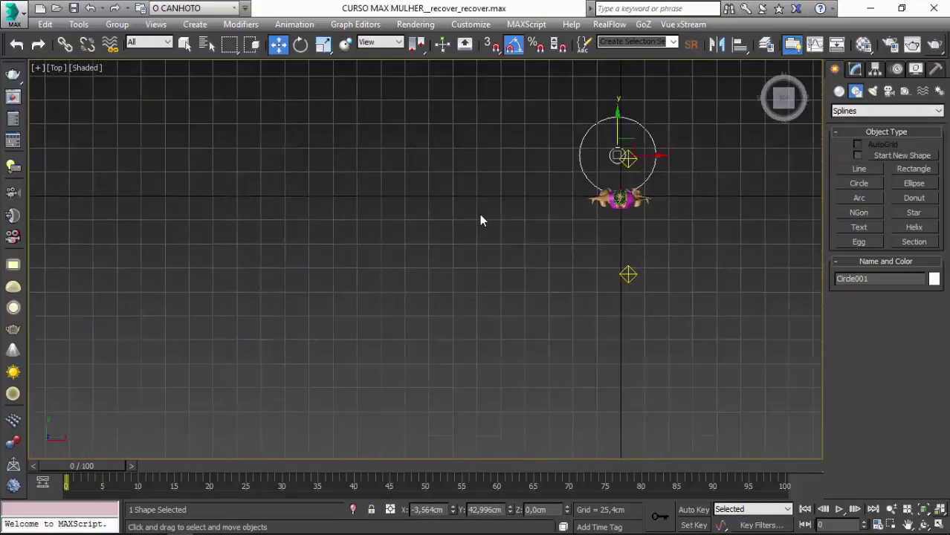
scroll(438, 197, up, 2)
scroll(438, 197, up, 2)
scroll(435, 188, up, 2)
scroll(427, 147, up, 2)
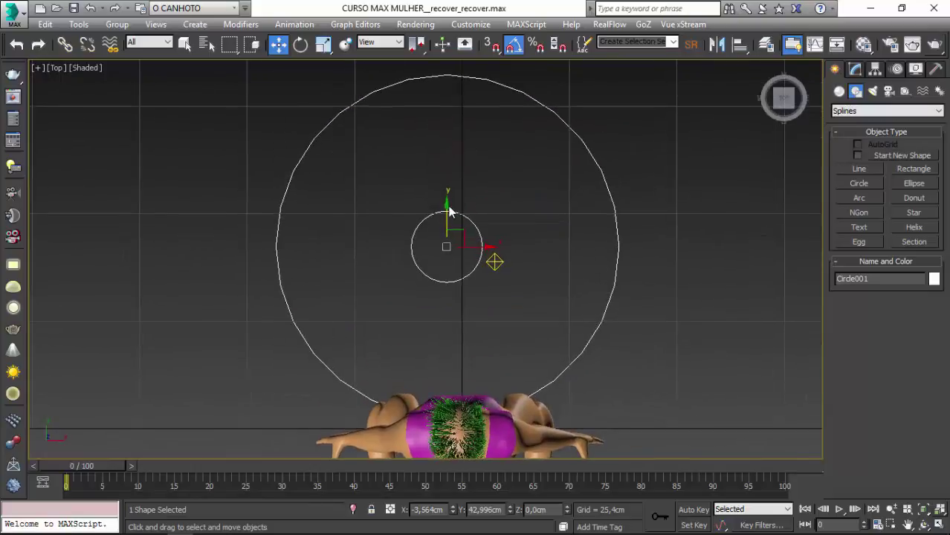
drag(448, 207, 448, 393)
middle_drag(447, 393, 446, 252)
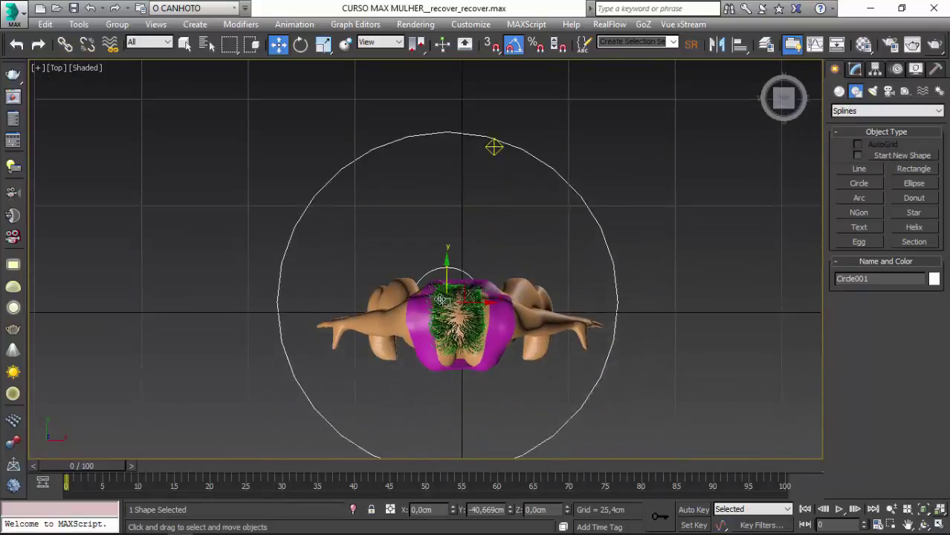
drag(453, 255, 470, 259)
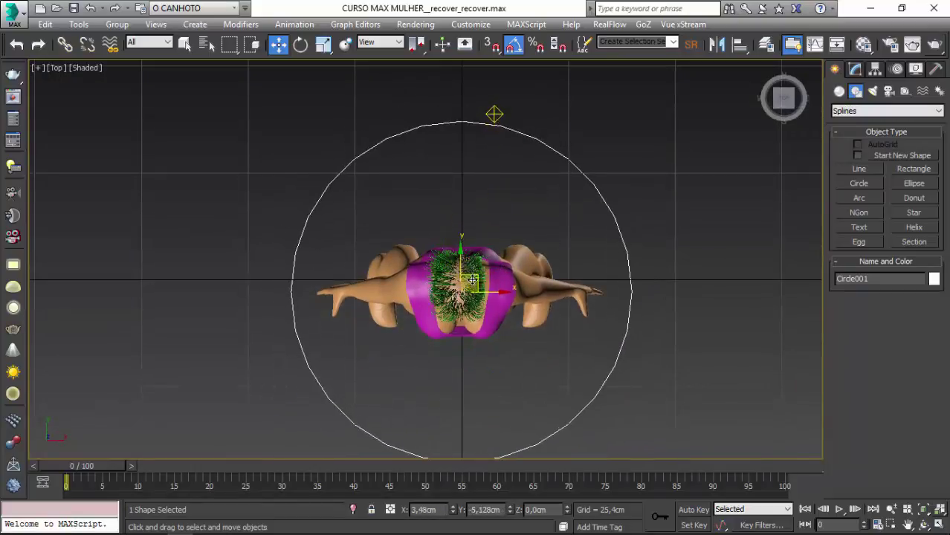
Raise Circle001 along Z to the character's waist, at 86,415 cm.
alt+middle_drag(470, 259, 477, 394)
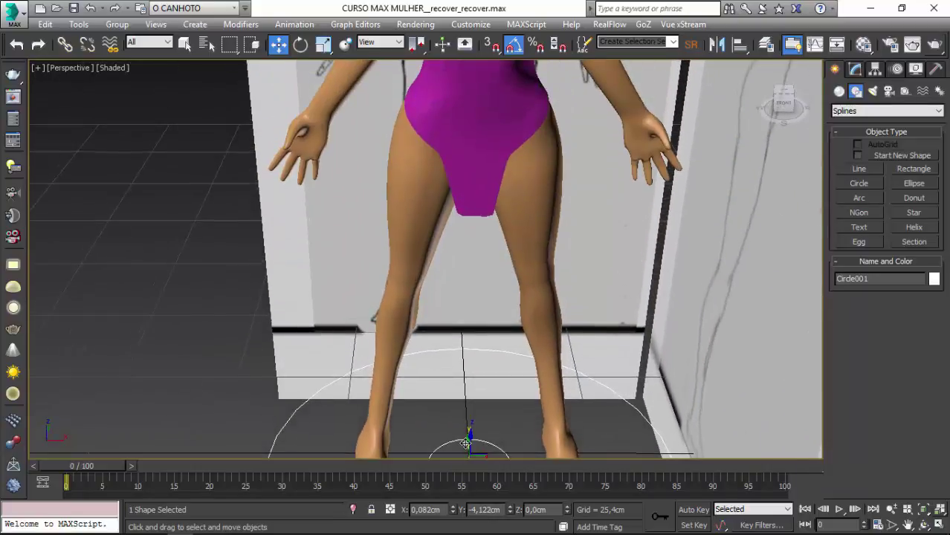
drag(470, 440, 477, 142)
mouse_move(476, 141)
alt+middle_down()
mouse_move(479, 258)
mouse_move(482, 216)
alt+middle_up()
drag(482, 215, 476, 189)
mouse_move(475, 189)
alt+middle_down()
mouse_move(431, 230)
mouse_move(380, 174)
mouse_move(365, 233)
mouse_move(361, 193)
mouse_move(335, 195)
mouse_move(495, 342)
mouse_move(721, 195)
alt+middle_up()
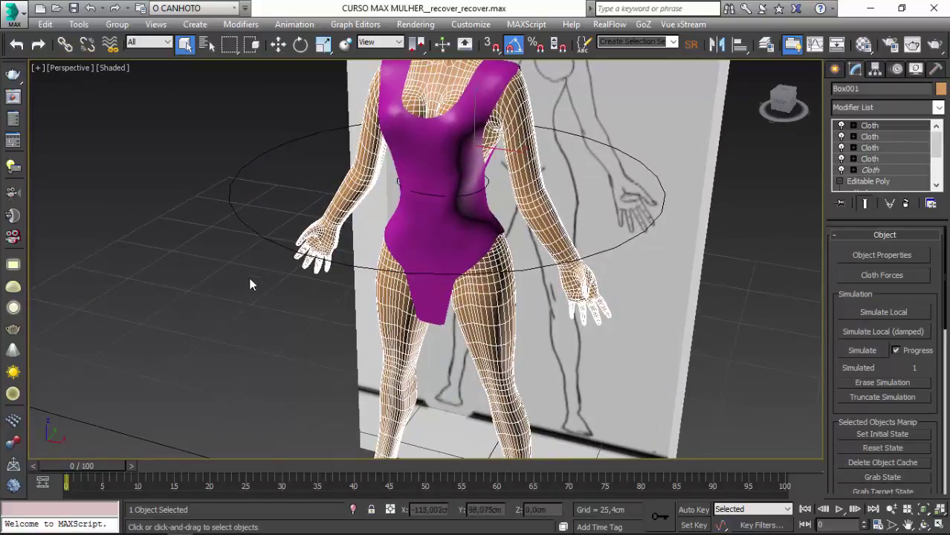
Isolate the character's body with Circle001, then deselect and zoom onto the torso.
ctrl+click(262, 238)
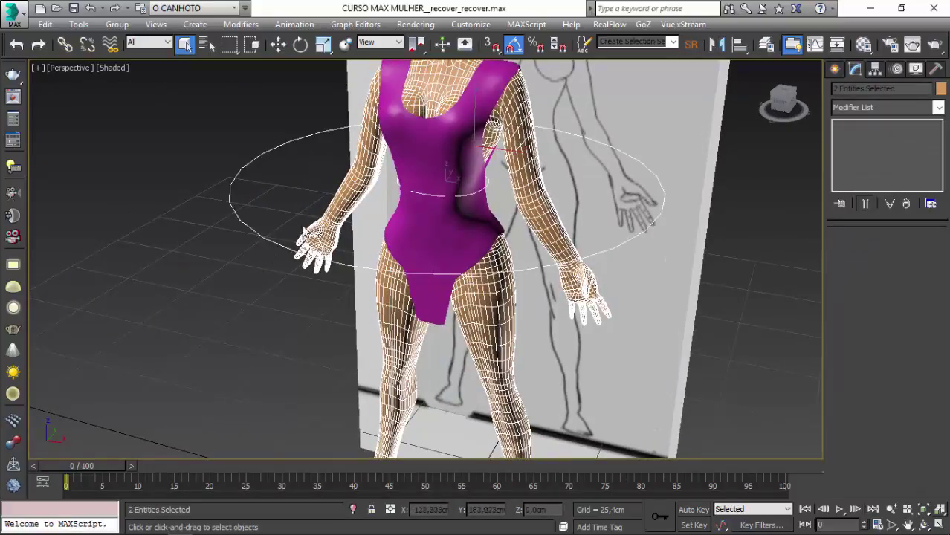
click(354, 509)
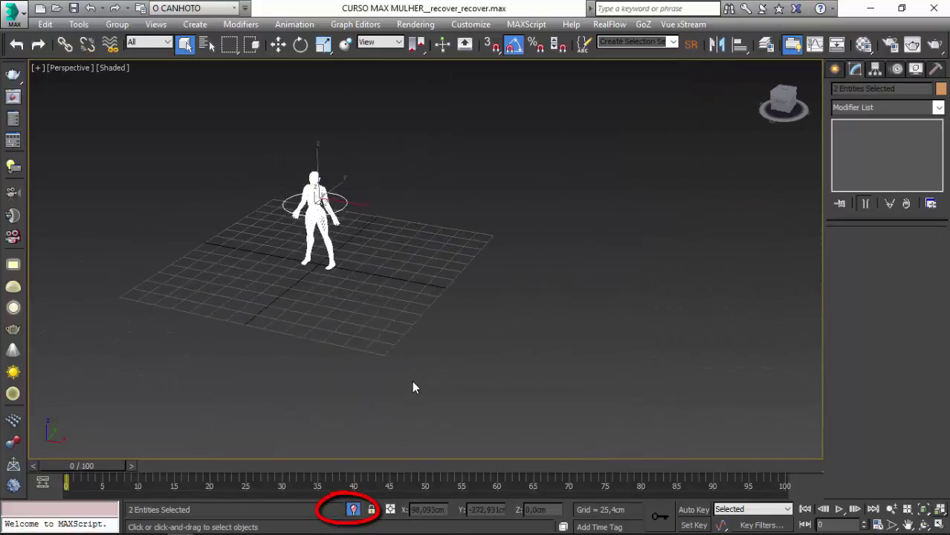
scroll(412, 381, up, 2)
scroll(335, 366, up, 2)
scroll(386, 352, up, 2)
click(383, 357)
scroll(381, 349, down, 2)
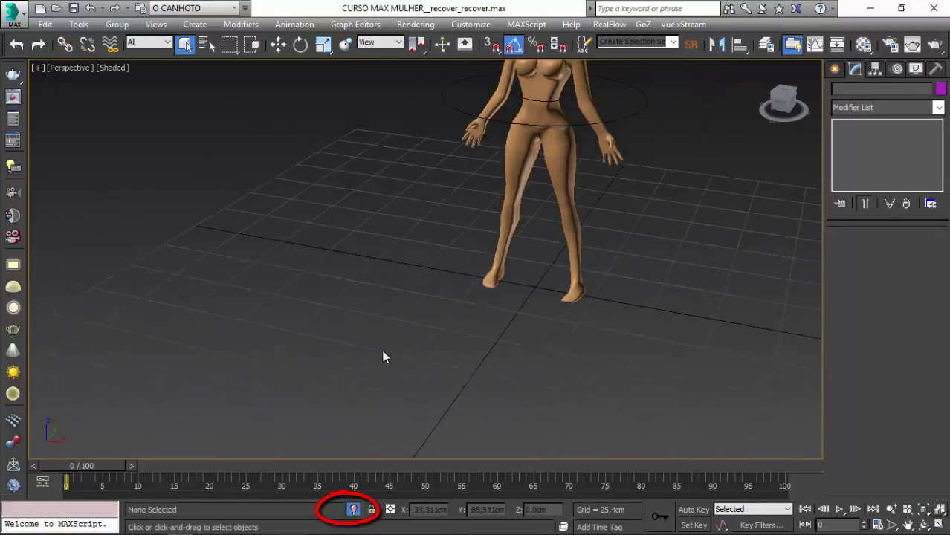
mouse_move(381, 349)
alt+middle_down()
mouse_move(361, 328)
mouse_move(327, 411)
mouse_move(304, 372)
mouse_move(303, 462)
alt+middle_up()
scroll(388, 347, up, 2)
scroll(327, 412, up, 3)
At Spline level, scale Circle001's inner circle so it sits just inside the waist.
click(311, 362)
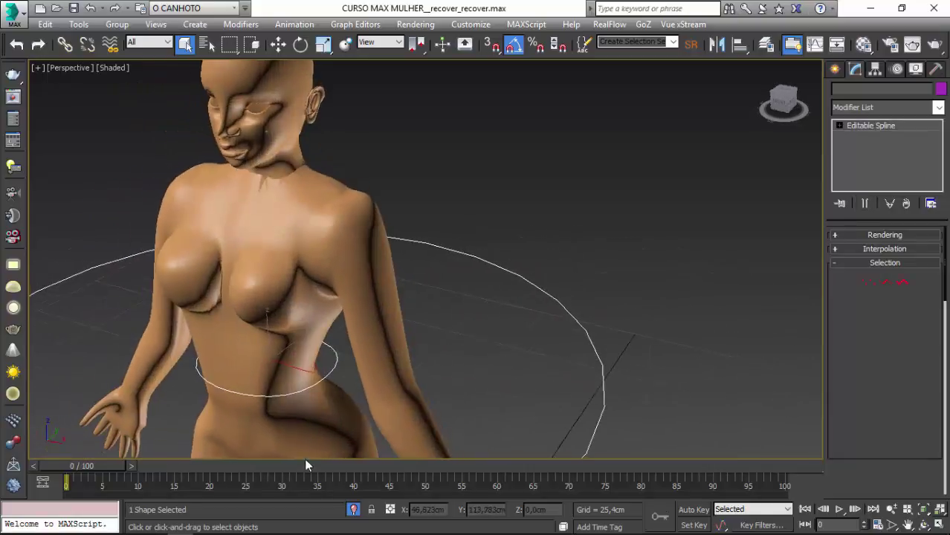
click(902, 282)
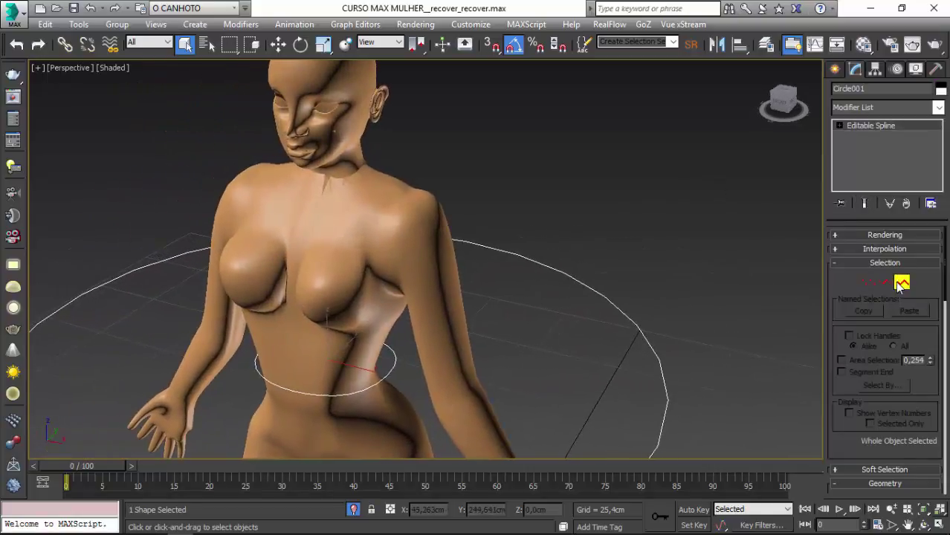
click(323, 43)
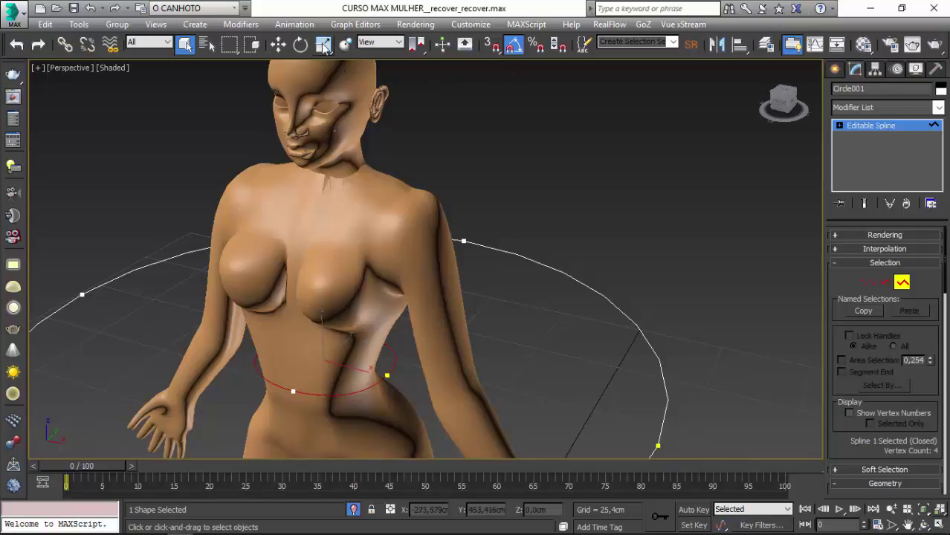
alt+middle_drag(313, 206, 322, 286)
scroll(321, 286, up, 2)
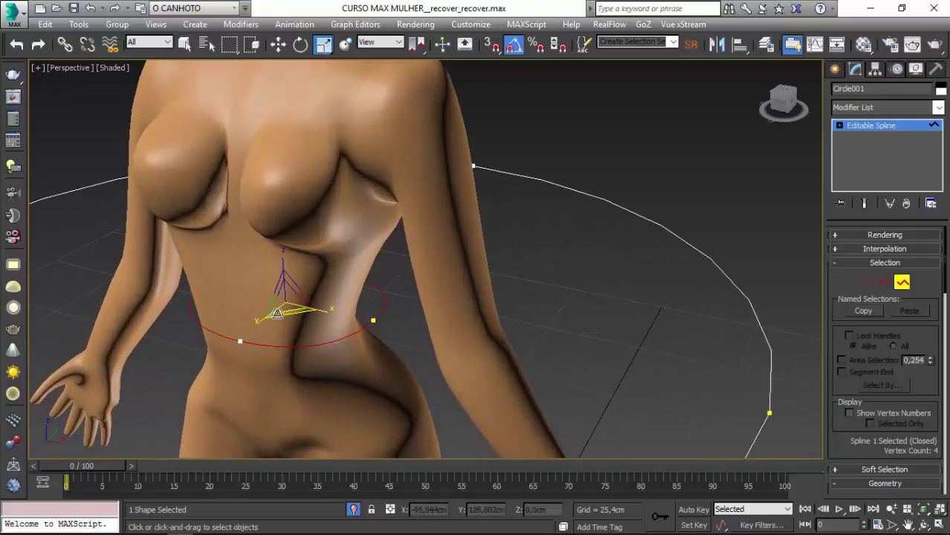
drag(283, 305, 281, 315)
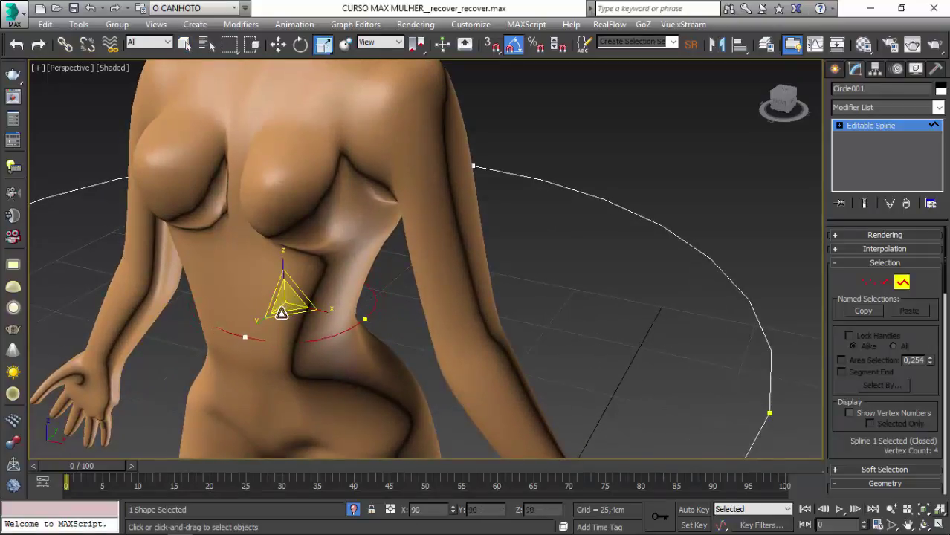
mouse_move(280, 315)
alt+middle_down()
mouse_move(204, 308)
mouse_move(263, 84)
mouse_move(315, 216)
mouse_move(405, 300)
mouse_move(807, 272)
alt+middle_up()
In Vertex mode, move the waist circle's left and right vertices to follow the waist.
key(w)
click(870, 282)
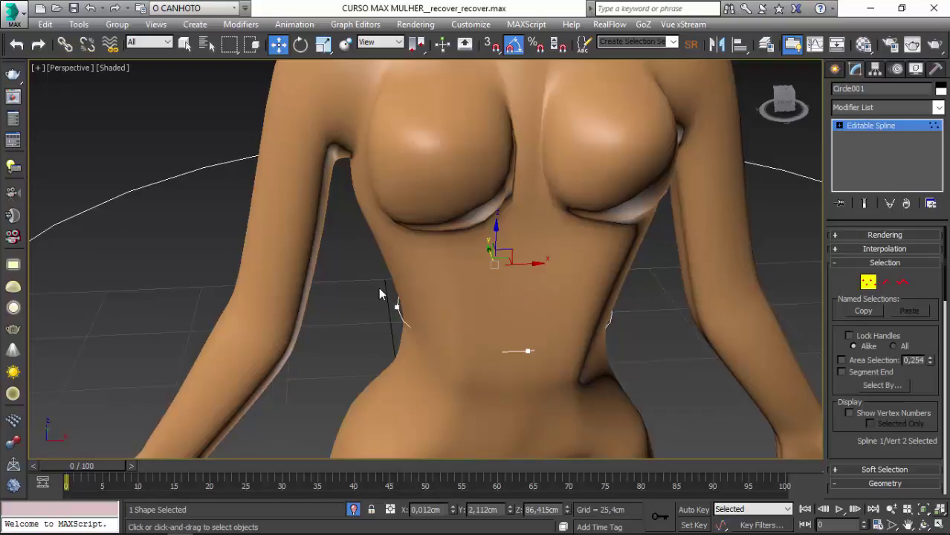
click(399, 319)
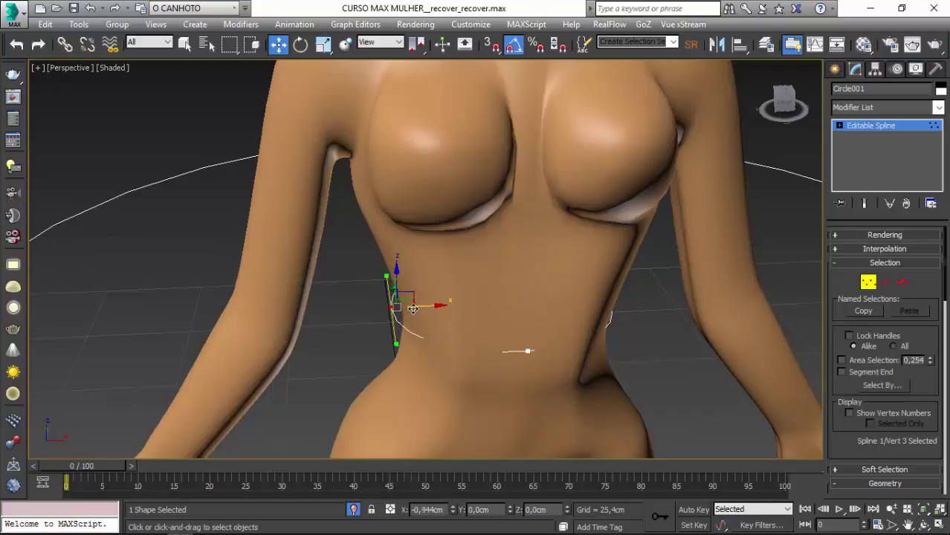
mouse_move(558, 318)
alt+middle_down()
mouse_move(627, 306)
mouse_move(596, 325)
alt+middle_up()
click(623, 312)
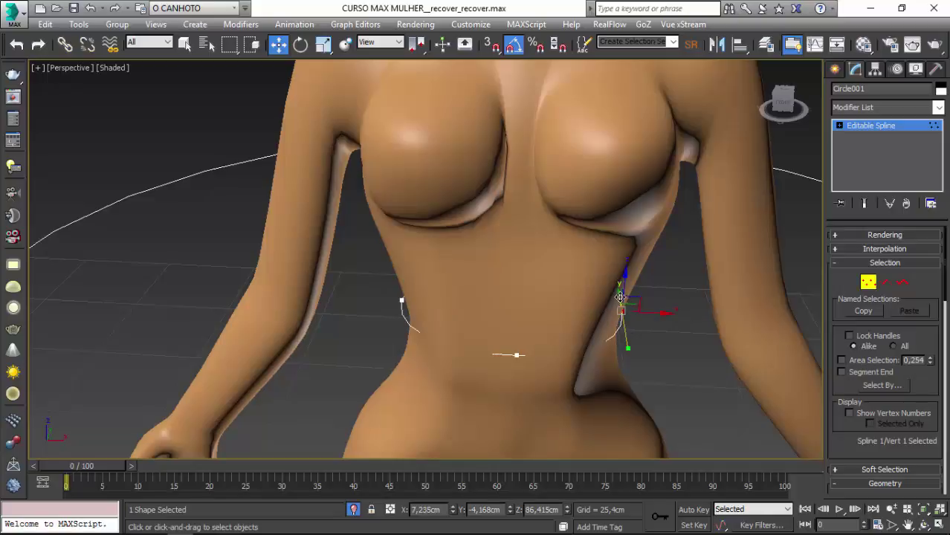
drag(619, 298, 622, 320)
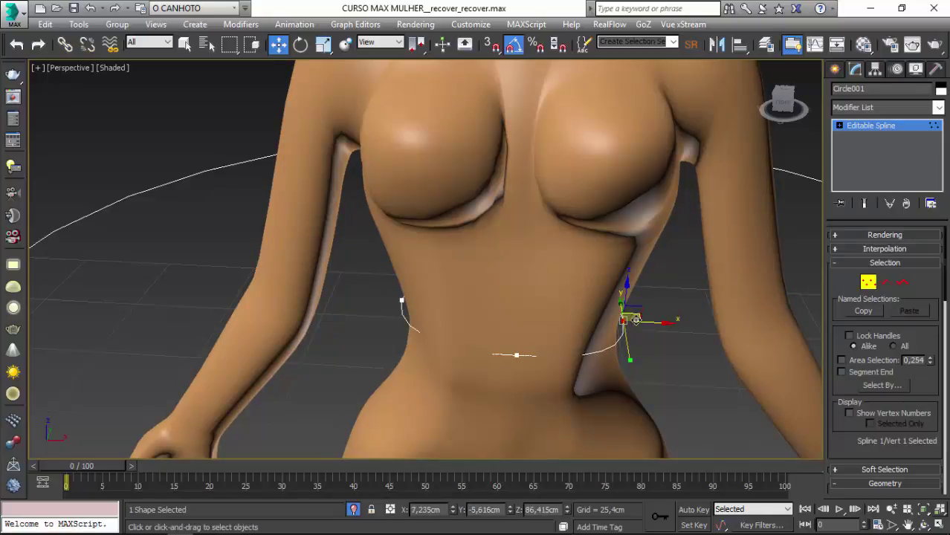
alt+middle_drag(642, 308, 625, 378)
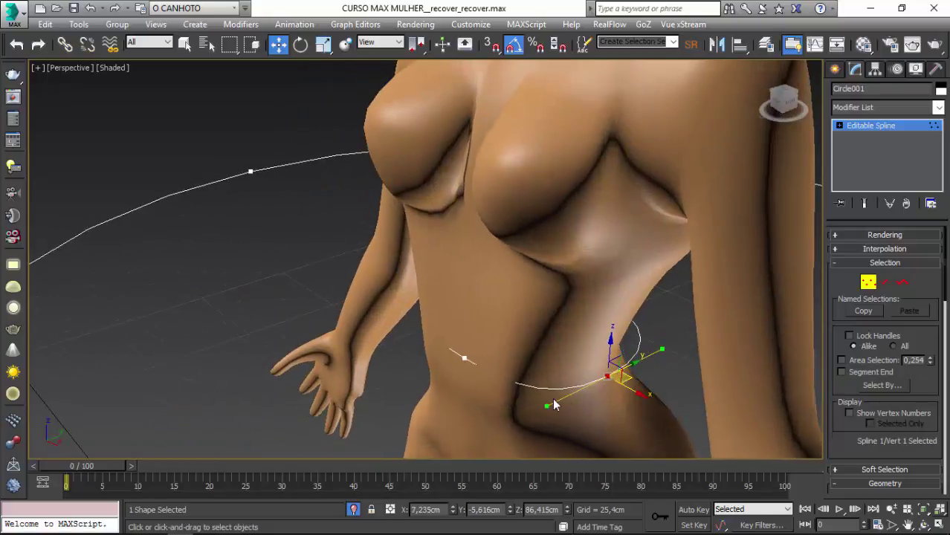
drag(548, 405, 543, 402)
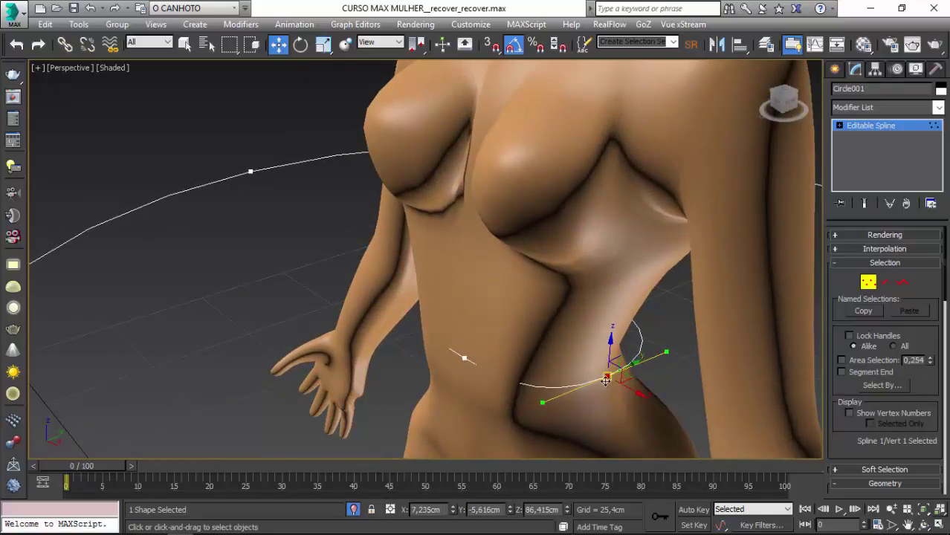
drag(627, 389, 534, 364)
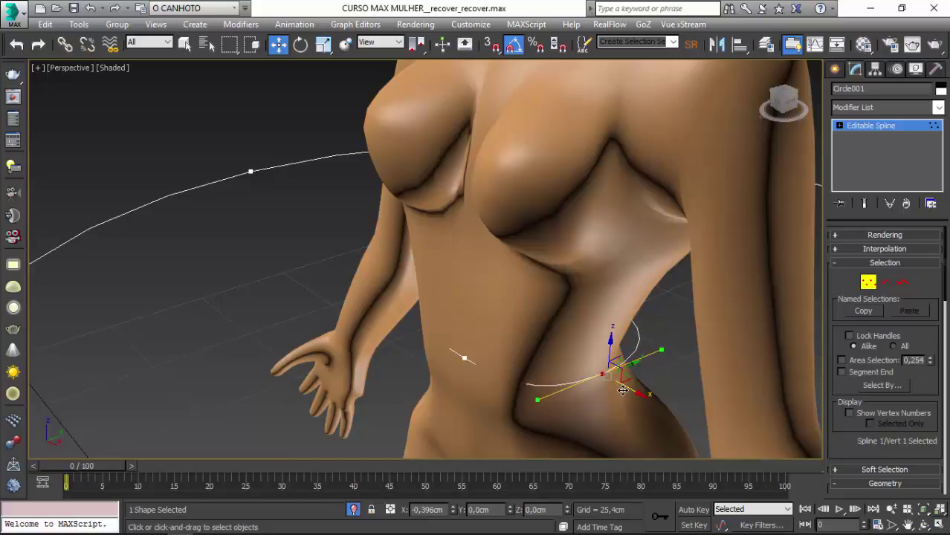
Move the front vertices and their handles so the curve hugs the body.
alt+middle_drag(533, 365, 450, 349)
click(452, 357)
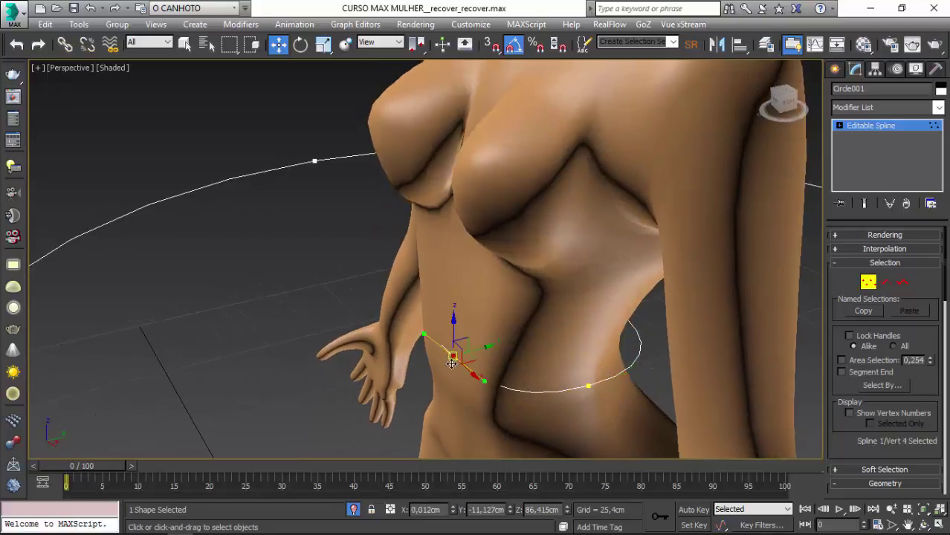
drag(477, 350, 473, 353)
alt+middle_drag(473, 354, 423, 351)
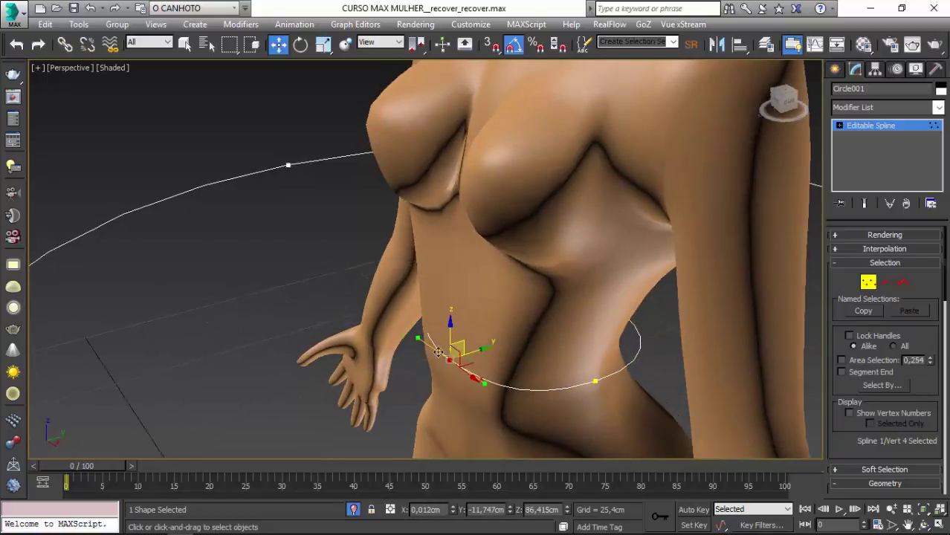
drag(425, 353, 437, 360)
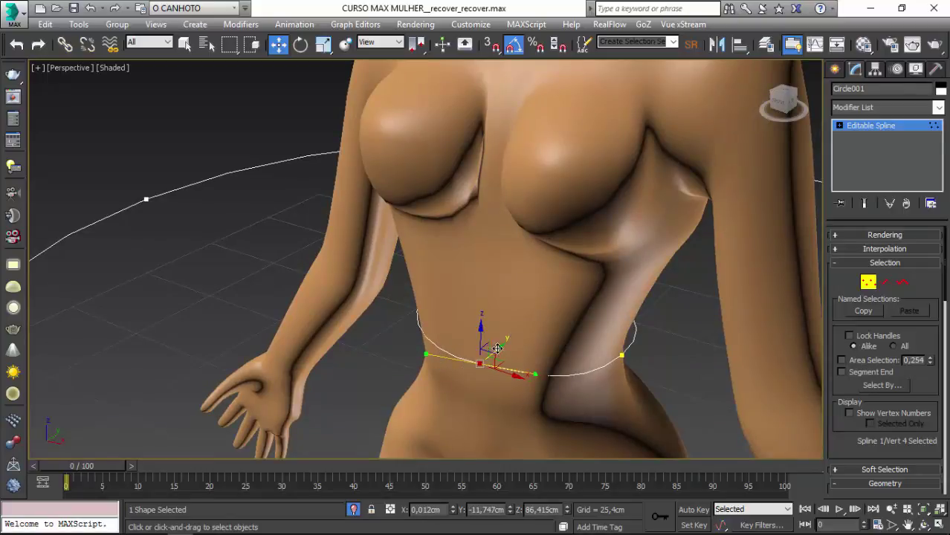
drag(501, 346, 501, 350)
mouse_move(491, 342)
alt+middle_down()
mouse_move(371, 272)
mouse_move(335, 327)
mouse_move(340, 350)
alt+middle_up()
Move the left and back waist-curve vertices to fit around the model's back.
click(339, 350)
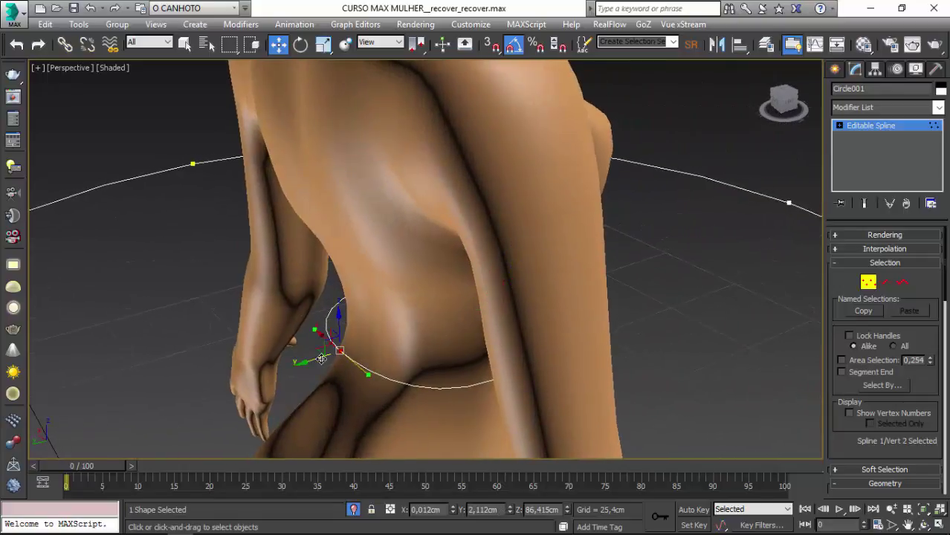
drag(311, 362, 331, 356)
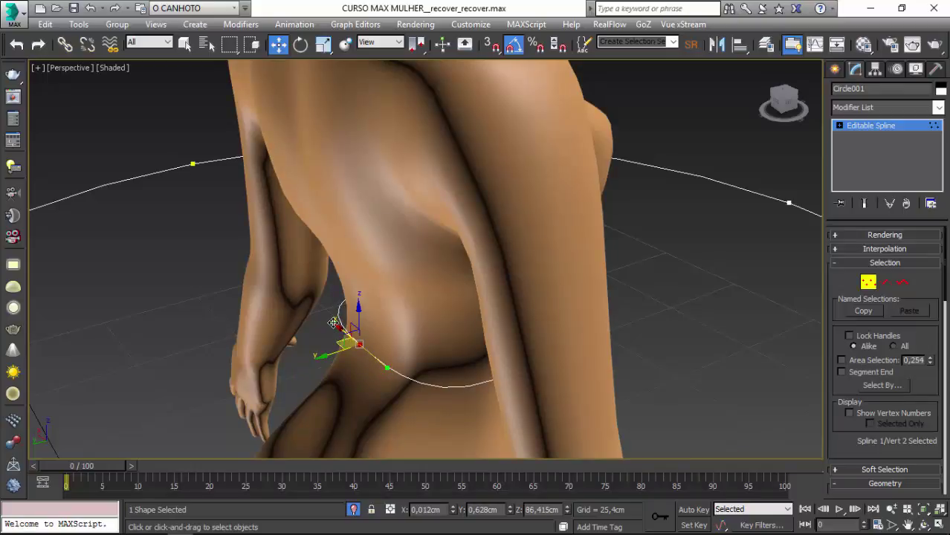
drag(339, 339, 351, 346)
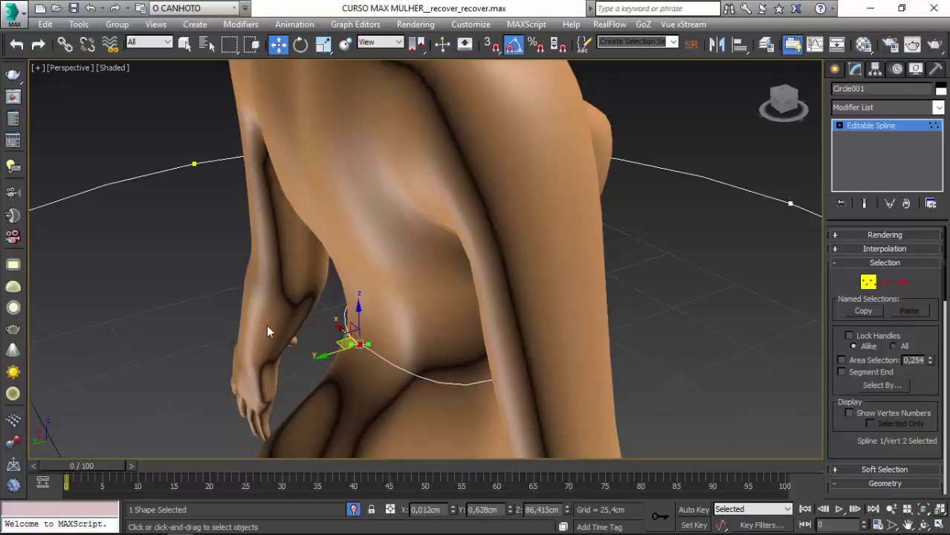
mouse_move(266, 325)
alt+middle_down()
mouse_move(237, 276)
mouse_move(211, 322)
mouse_move(357, 310)
mouse_move(397, 290)
mouse_move(393, 313)
mouse_move(402, 318)
alt+middle_up()
click(392, 308)
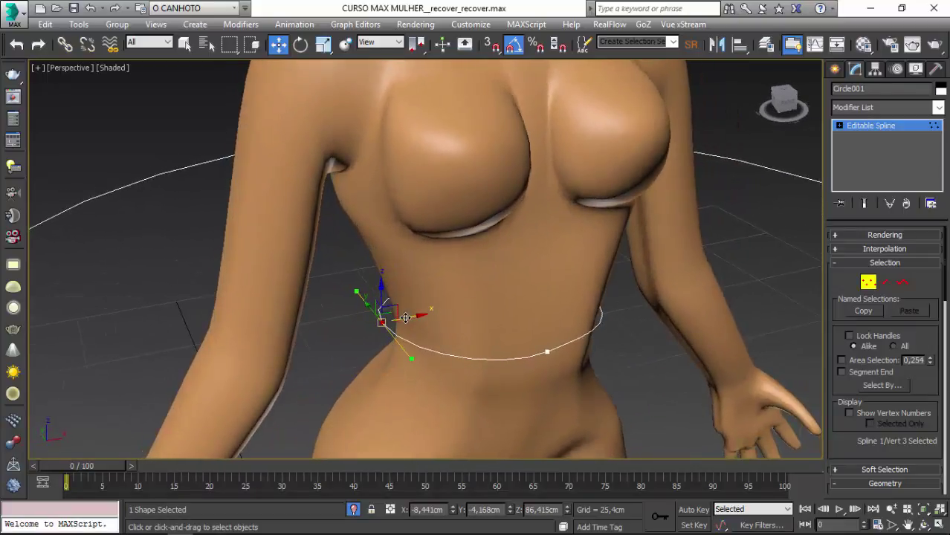
mouse_move(403, 317)
mouse_down()
mouse_move(407, 332)
mouse_move(400, 316)
mouse_up()
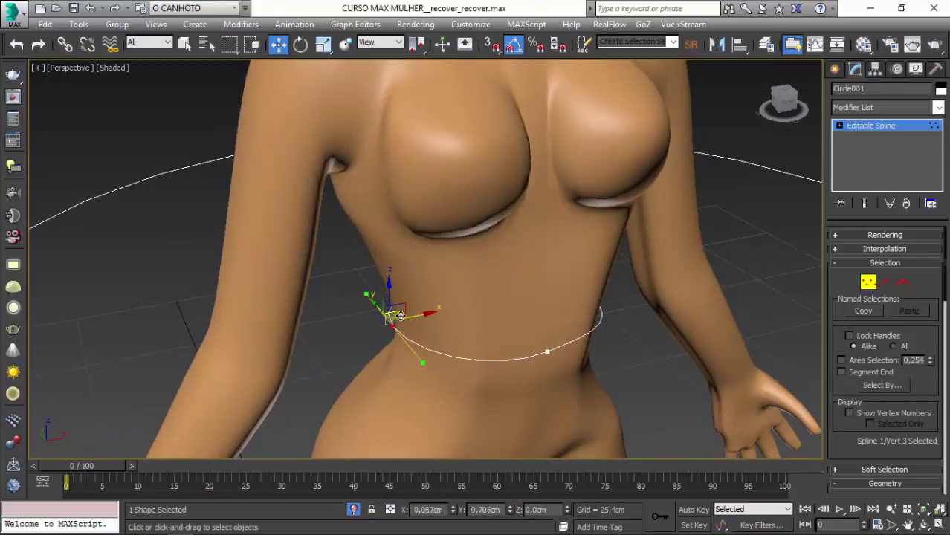
Undo a bad move, refit the back vertex, then exit Vertex mode and deselect.
key(ctrl+z)
mouse_move(399, 316)
alt+middle_down()
mouse_move(527, 348)
mouse_move(365, 347)
alt+middle_up()
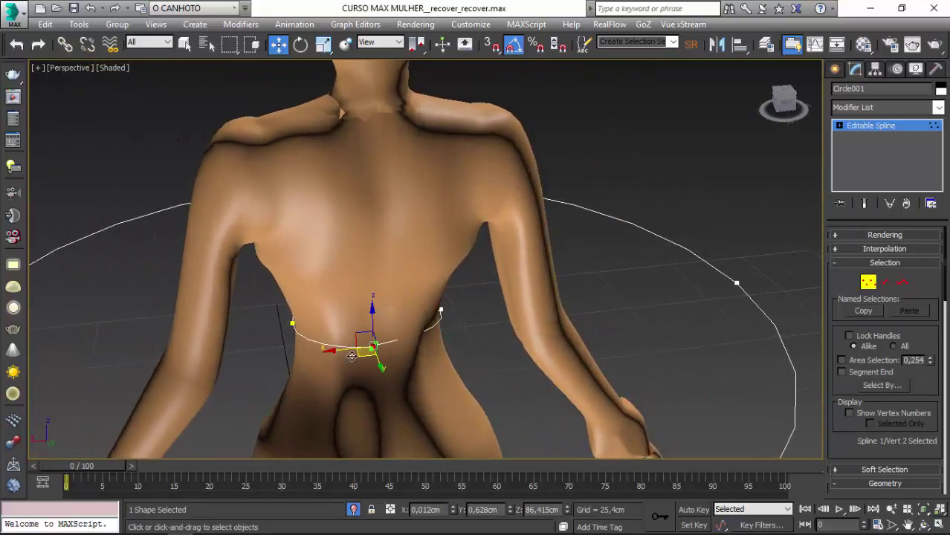
drag(352, 356, 364, 365)
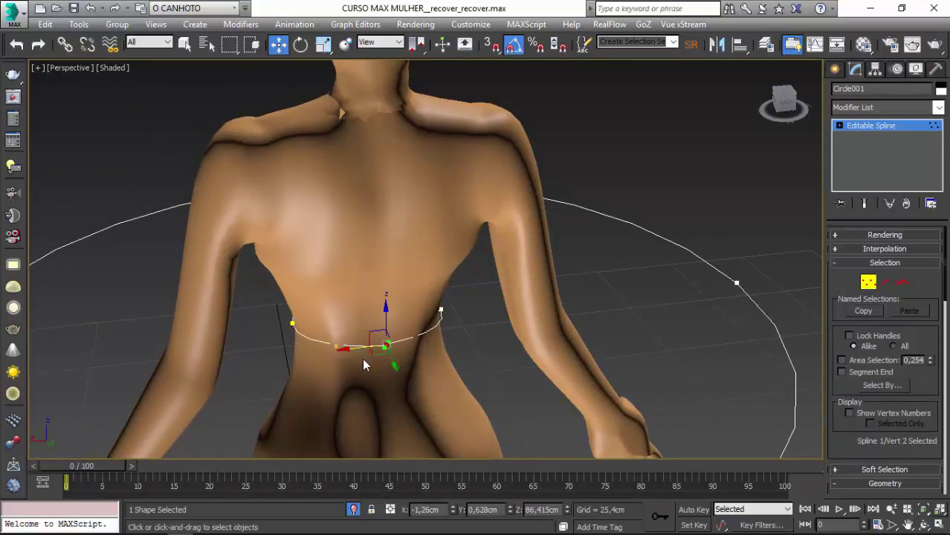
drag(392, 364, 394, 372)
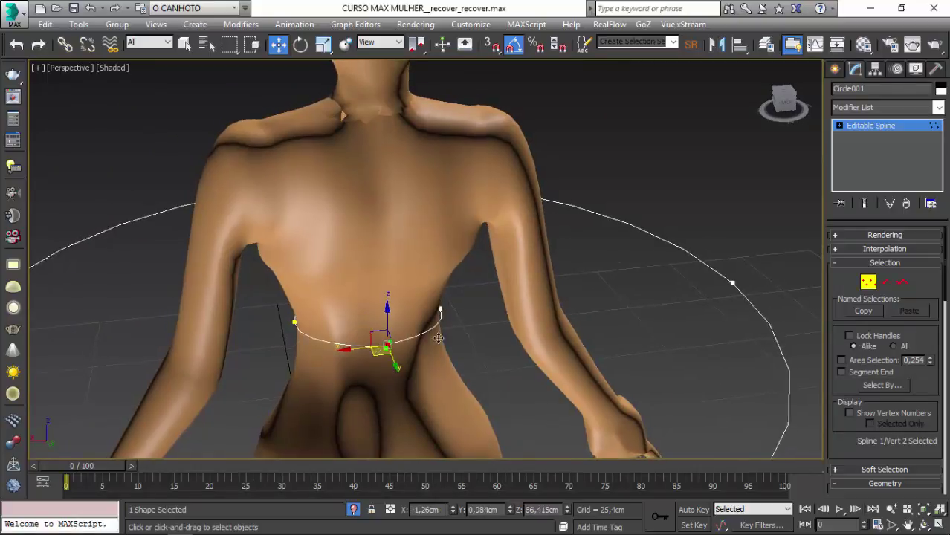
alt+middle_drag(394, 372, 416, 357)
click(868, 286)
mouse_move(339, 234)
alt+middle_down()
mouse_move(233, 176)
mouse_move(230, 215)
mouse_move(186, 283)
mouse_move(296, 153)
mouse_move(437, 182)
alt+middle_up()
click(229, 170)
Apply Garment Maker to Circle001, meshing the ring into a triangulated disc with a waist hole.
click(183, 271)
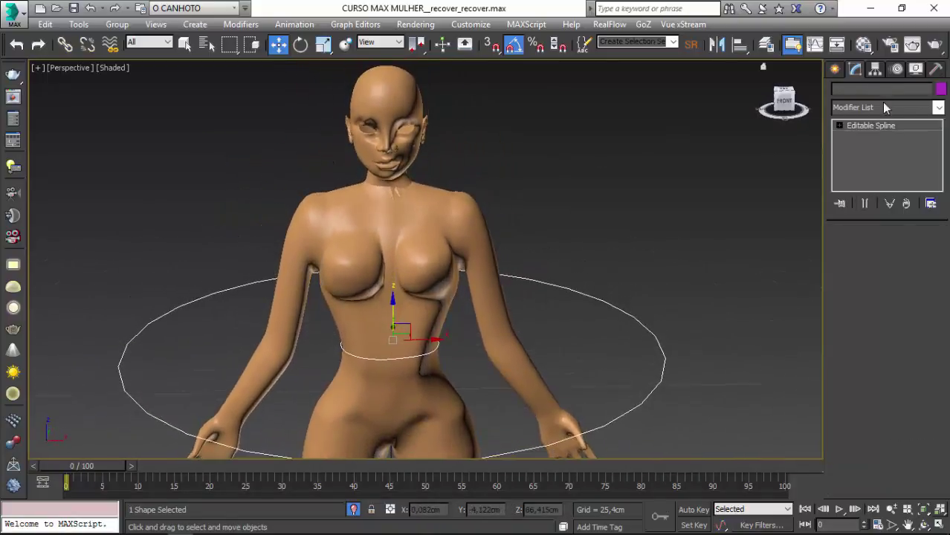
click(939, 108)
scroll(937, 215, down, 5)
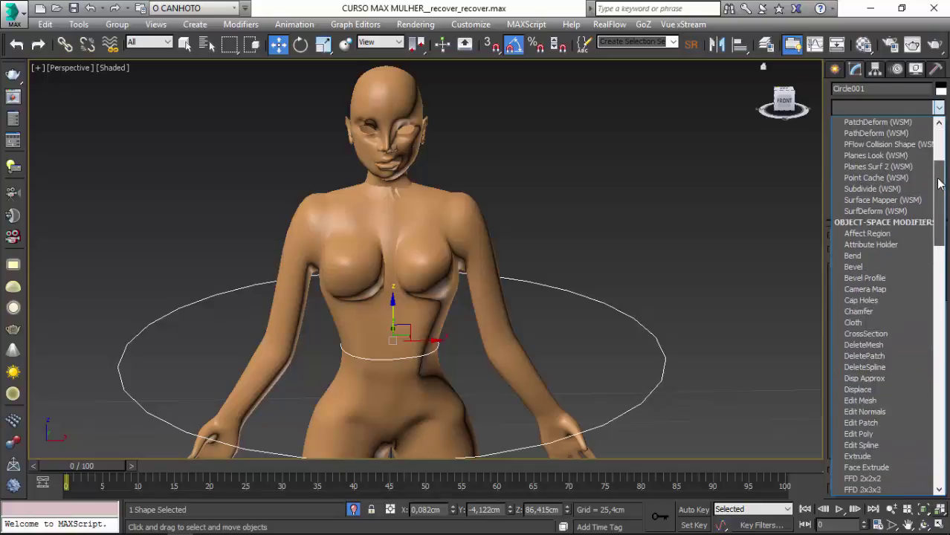
scroll(937, 215, down, 4)
scroll(937, 215, down, 2)
scroll(936, 214, down, 1)
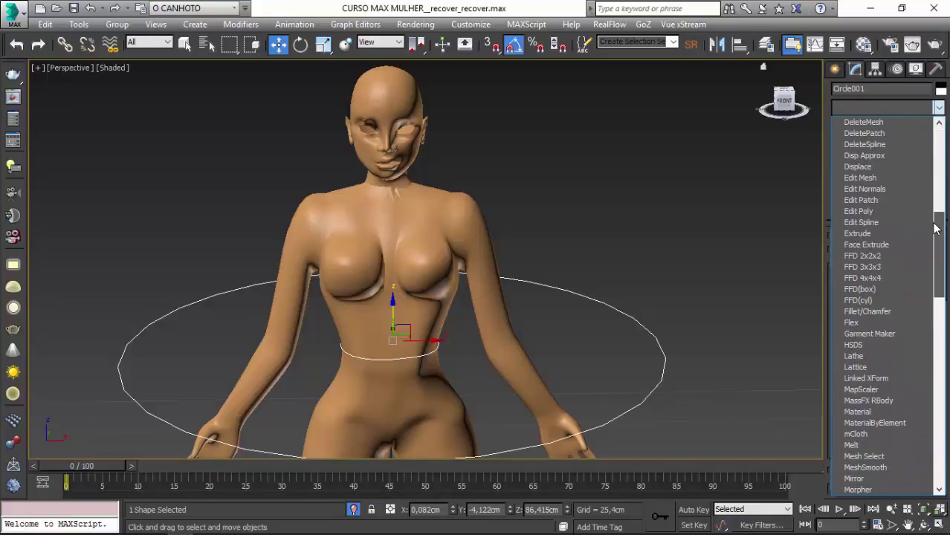
click(870, 334)
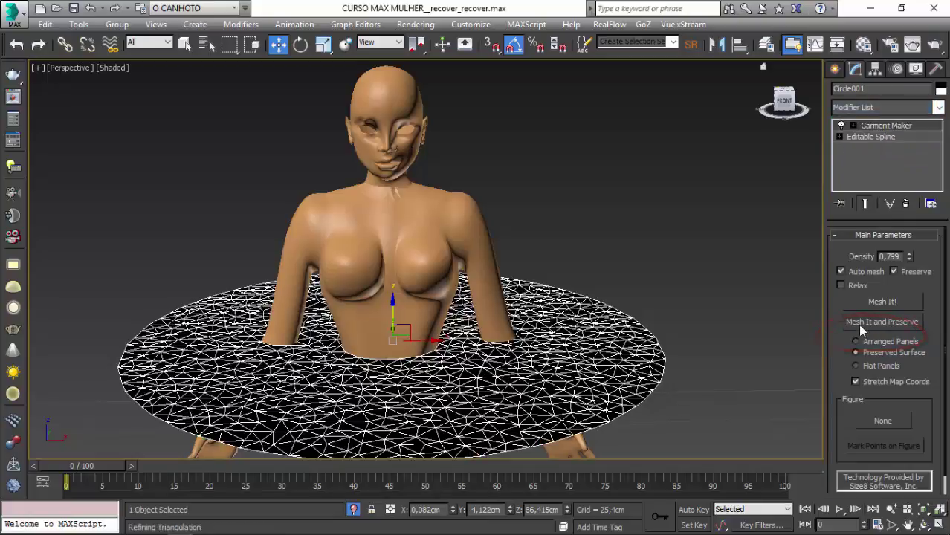
mouse_move(600, 307)
alt+middle_down()
mouse_move(337, 395)
mouse_move(565, 386)
alt+middle_up()
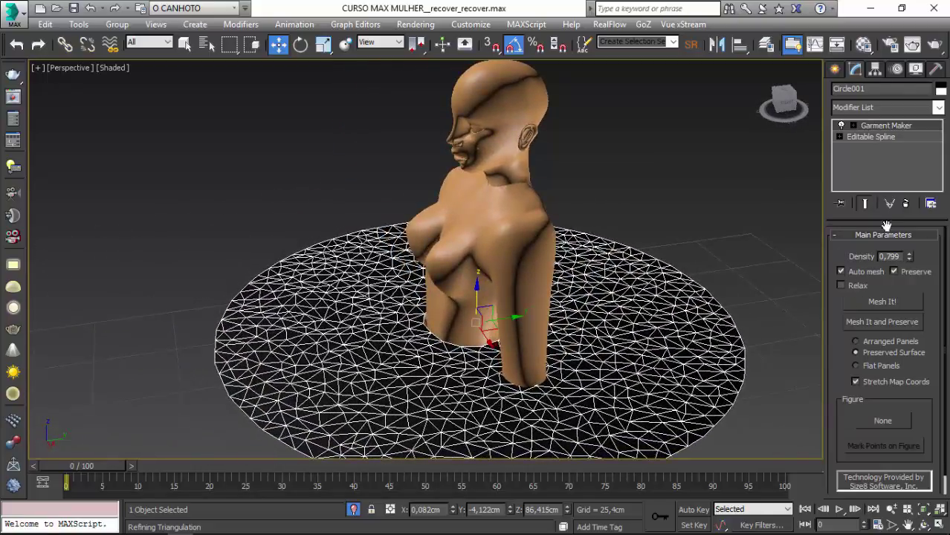
alt+middle_drag(563, 371, 528, 350)
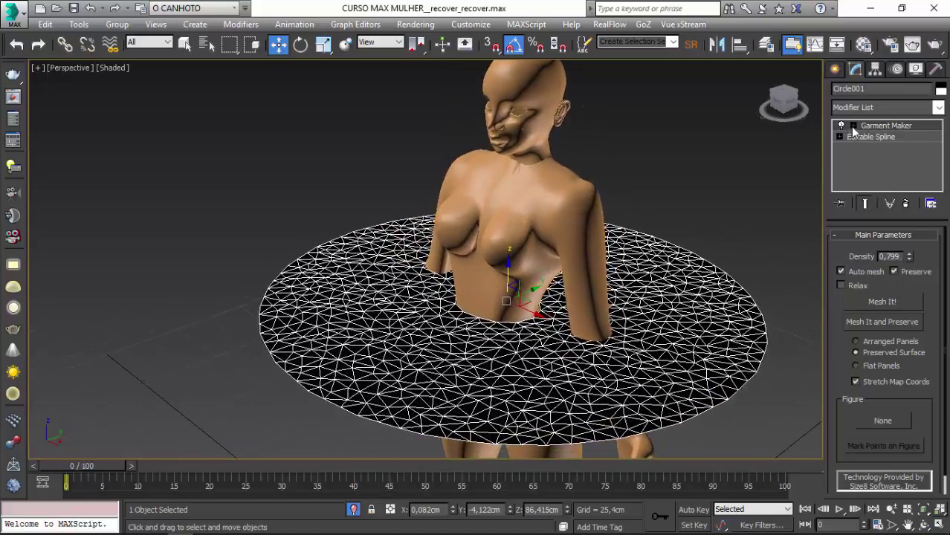
Select the disc skirt panel at Garment Maker's Panels sub-object level.
click(854, 126)
click(873, 149)
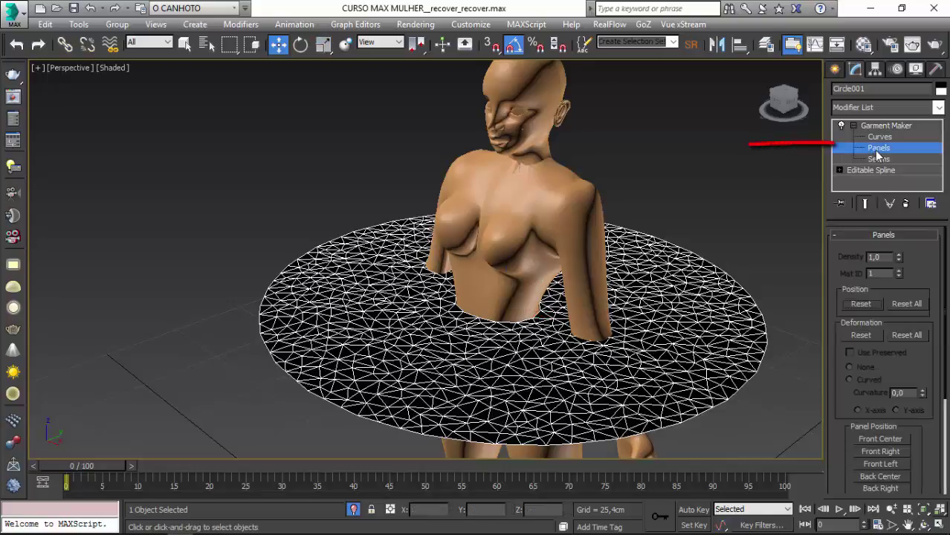
click(681, 297)
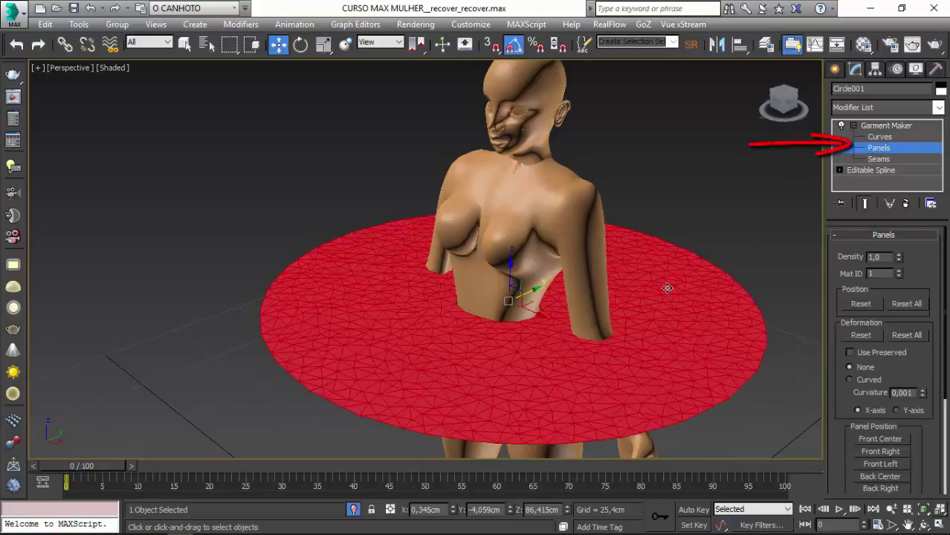
alt+middle_drag(663, 287, 859, 268)
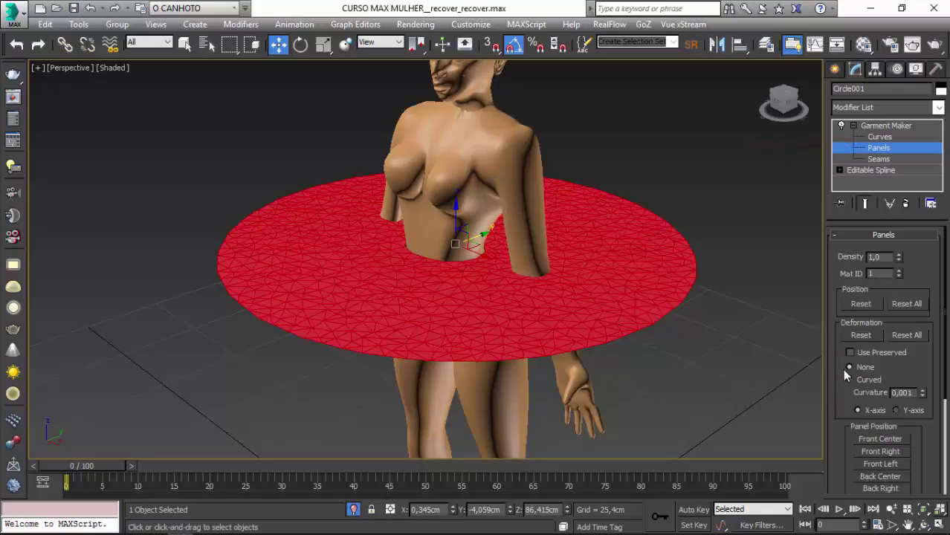
drag(907, 368, 908, 311)
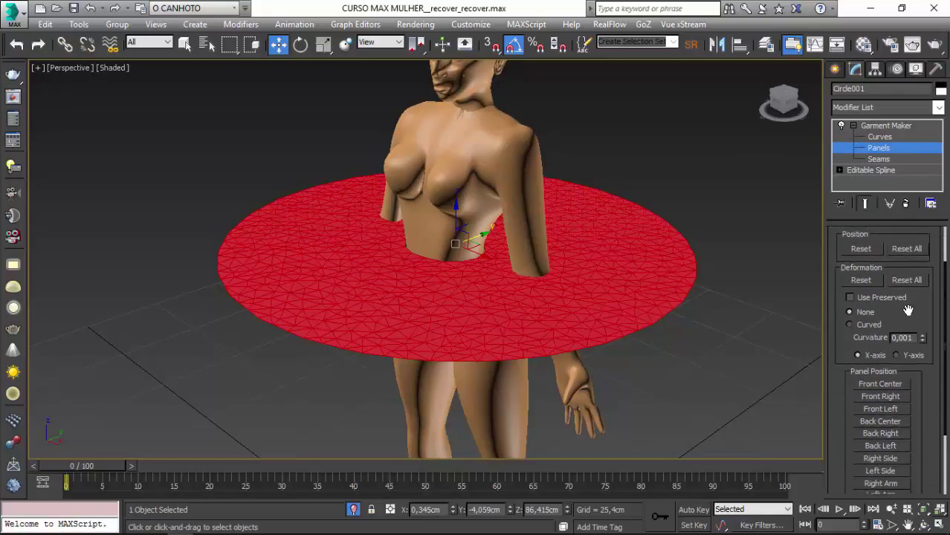
Switch the panel deformation to Curved and bend the disc downward with curvature -1.199.
click(850, 324)
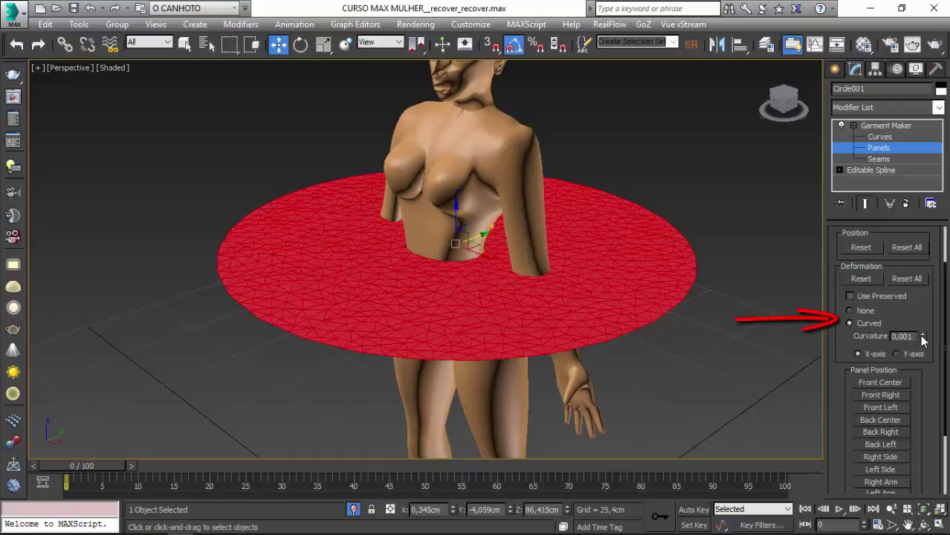
mouse_move(530, 266)
alt+middle_down()
mouse_move(382, 260)
mouse_move(547, 336)
mouse_move(418, 332)
alt+middle_up()
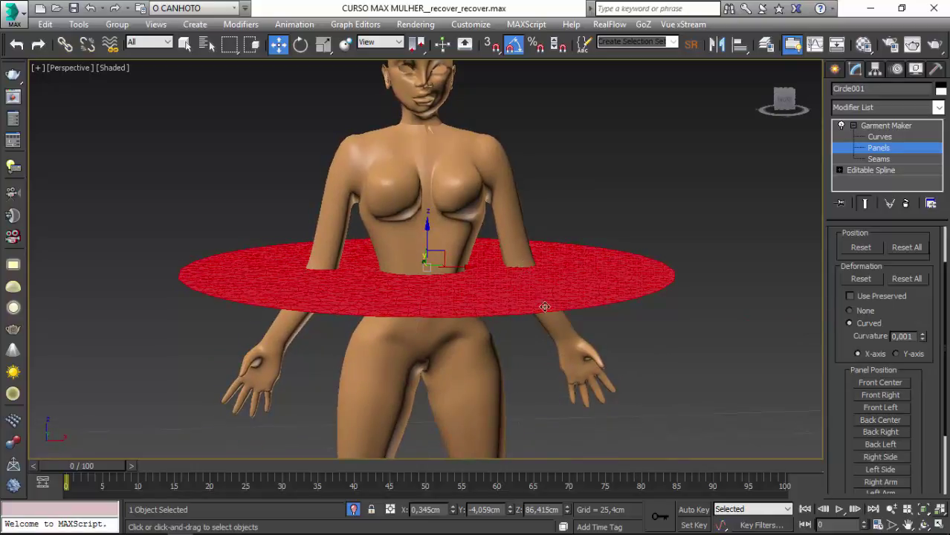
alt+middle_drag(602, 312, 870, 342)
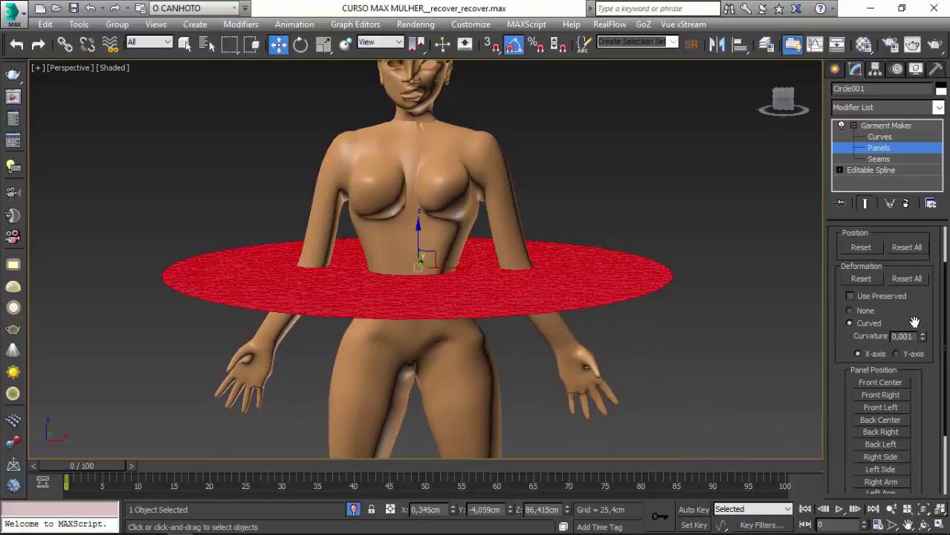
drag(924, 340, 922, 340)
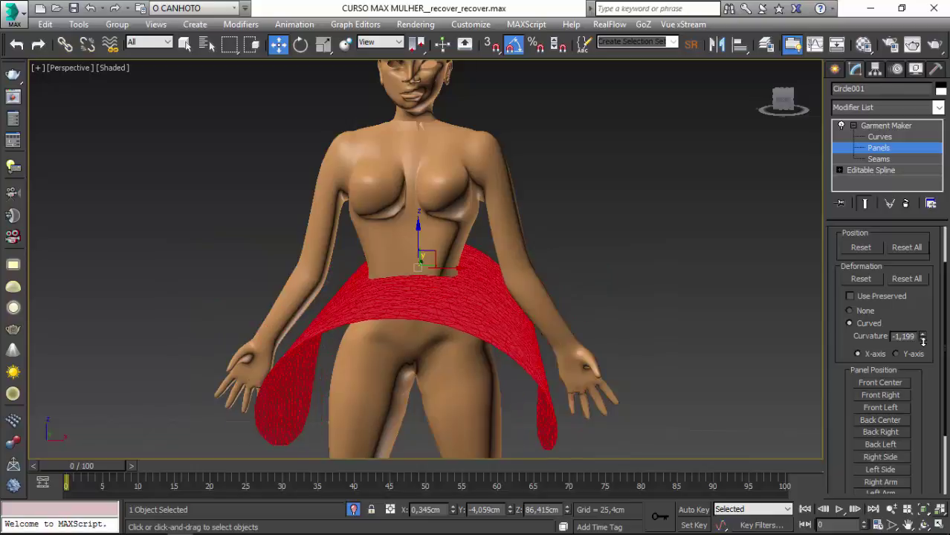
mouse_move(513, 287)
alt+middle_down()
mouse_move(543, 284)
mouse_move(268, 325)
mouse_move(357, 297)
mouse_move(464, 301)
mouse_move(326, 347)
mouse_move(296, 245)
mouse_move(299, 210)
mouse_move(416, 357)
alt+middle_up()
Stack a Cloth modifier above Garment Maker on Circle001.
click(877, 159)
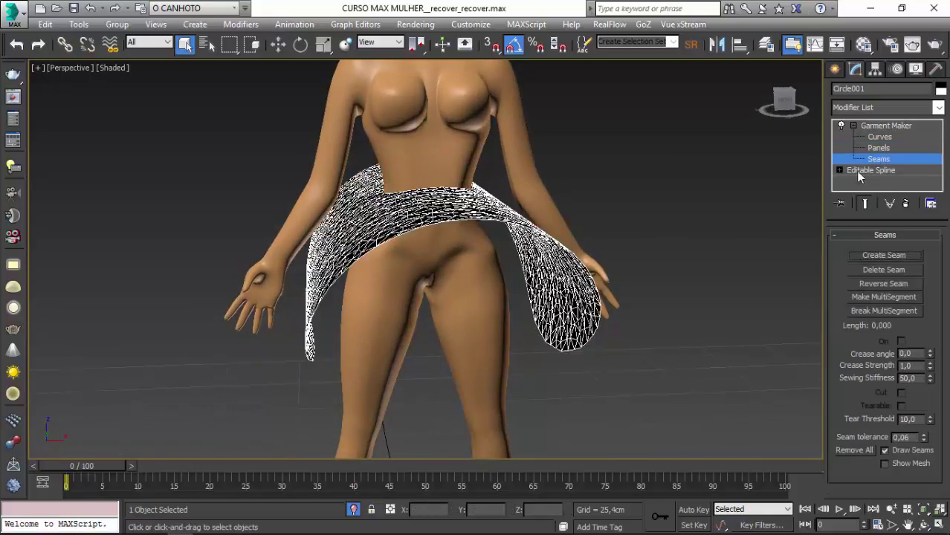
click(881, 126)
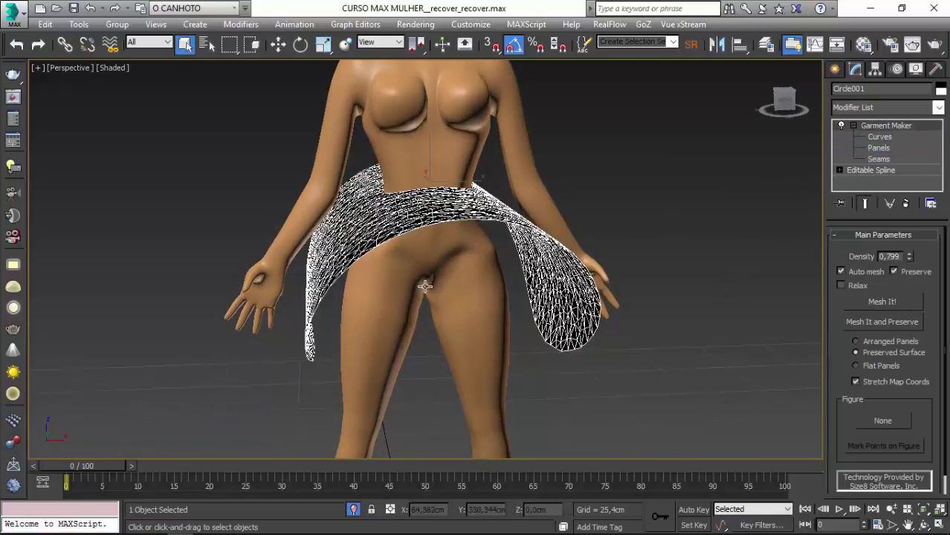
mouse_move(818, 327)
alt+middle_down()
mouse_move(801, 332)
mouse_move(617, 260)
mouse_move(509, 235)
mouse_move(672, 263)
alt+middle_up()
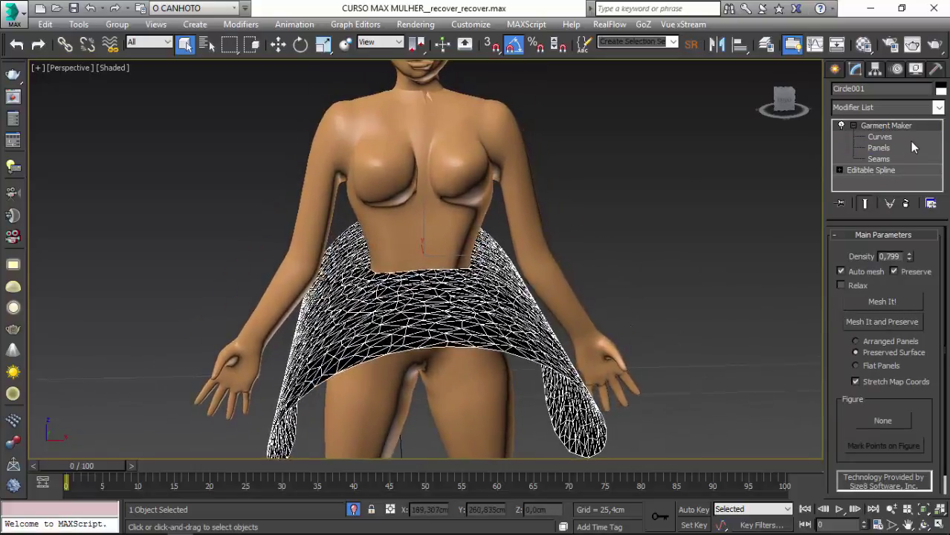
click(938, 108)
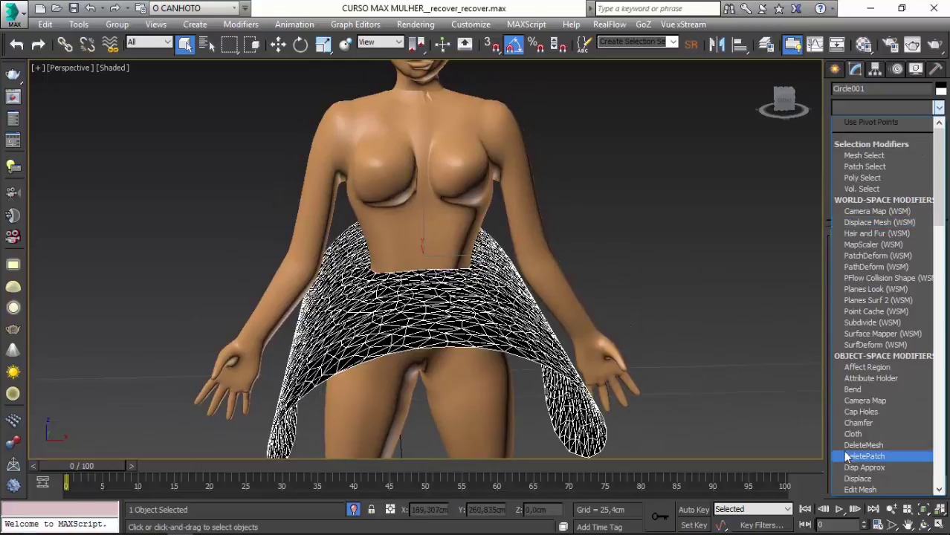
click(851, 435)
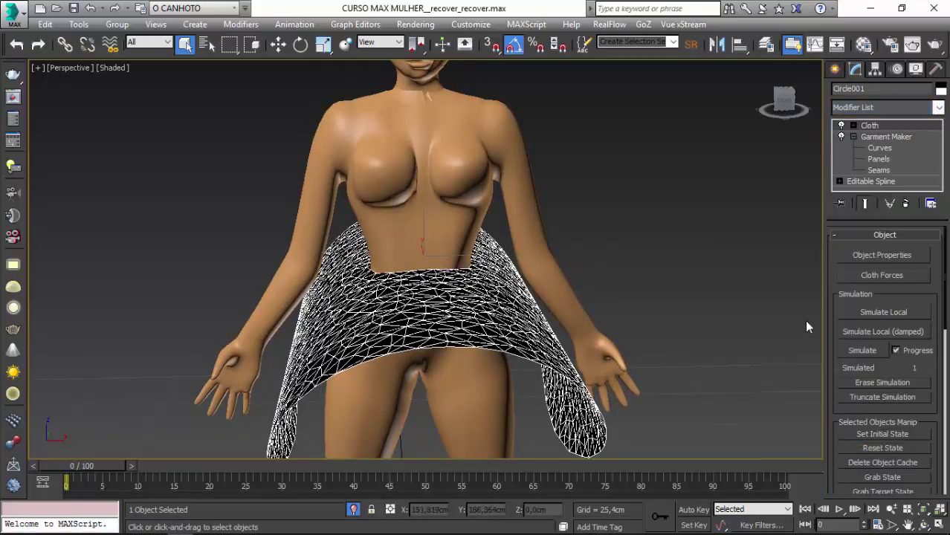
Add Box001 to the cloth simulation as a collision object with offset 0,2.
click(852, 256)
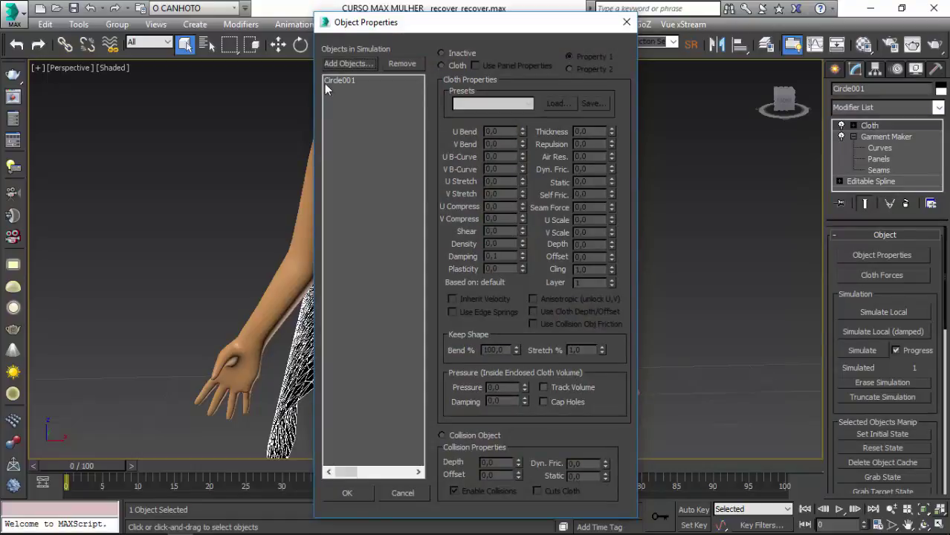
click(333, 65)
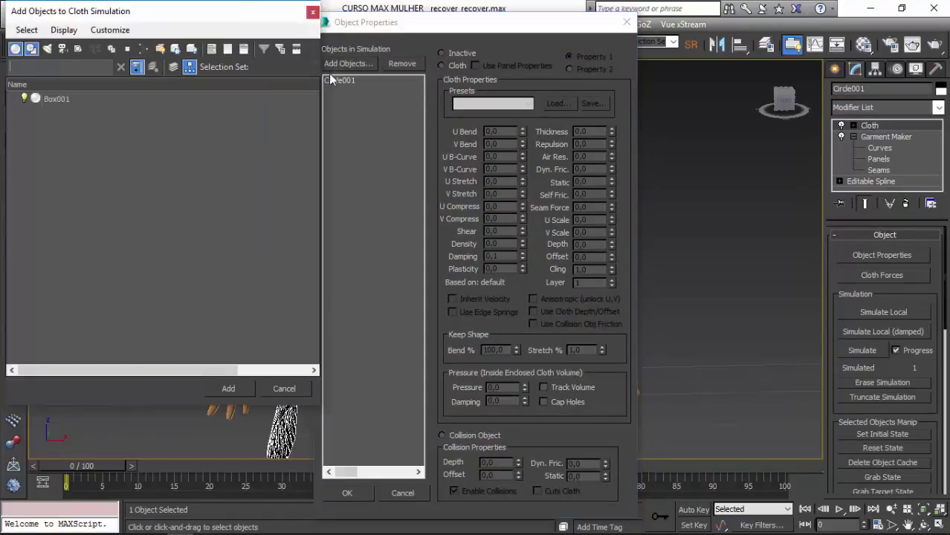
click(49, 98)
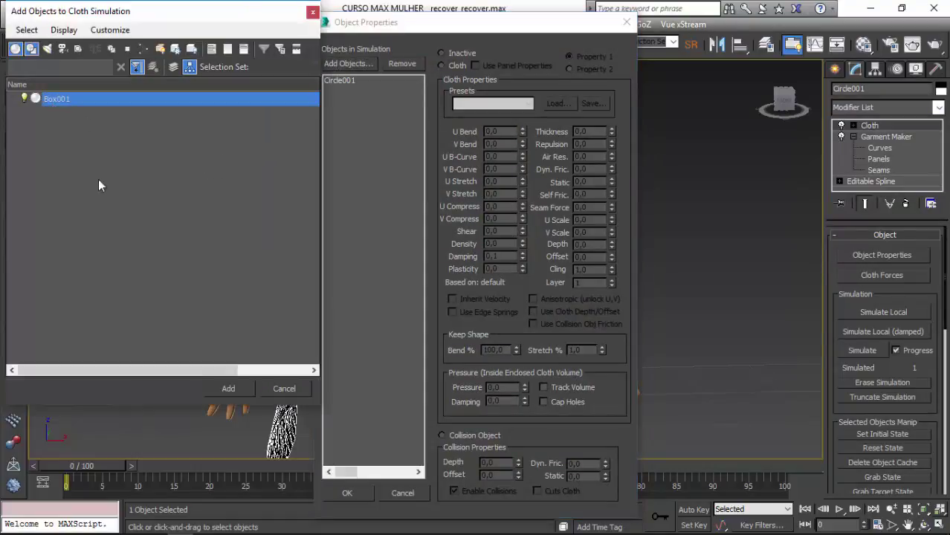
click(227, 389)
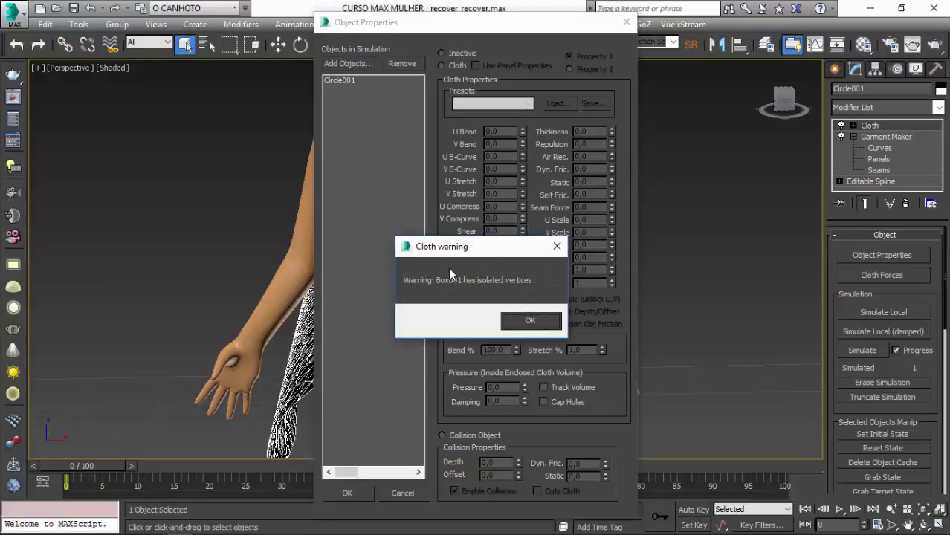
click(529, 325)
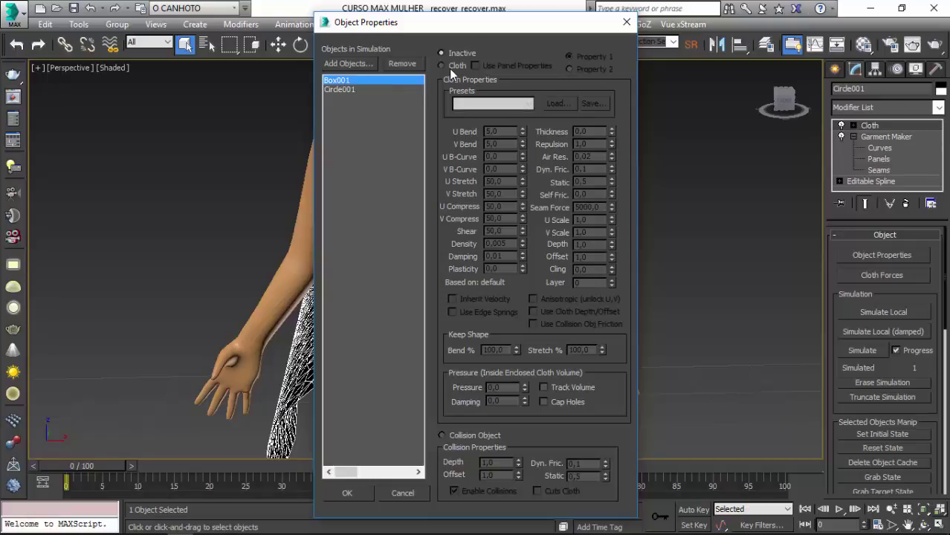
click(441, 435)
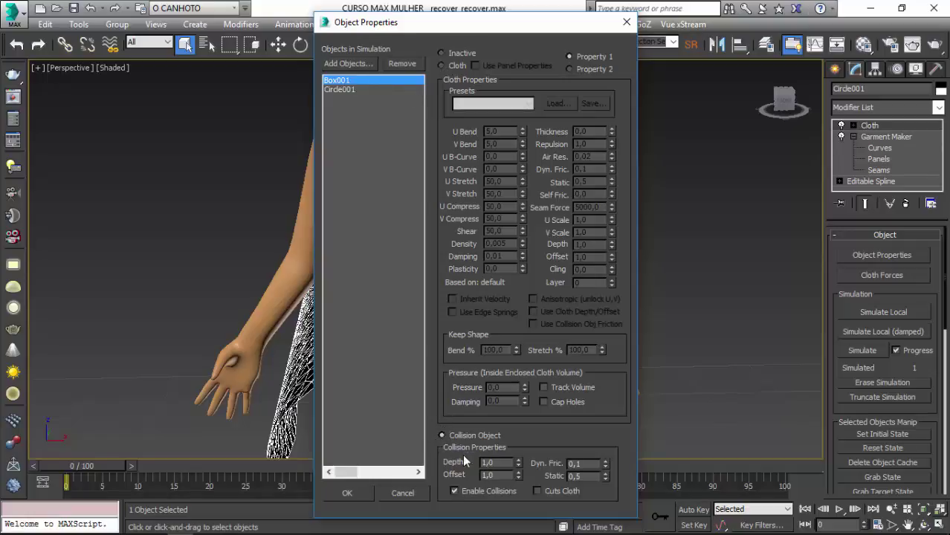
double_click(499, 476)
text(0,2)
key(Return)
Set Circle001 as Cloth using the Cotton preset with offset 0,2, and accept the properties.
click(349, 88)
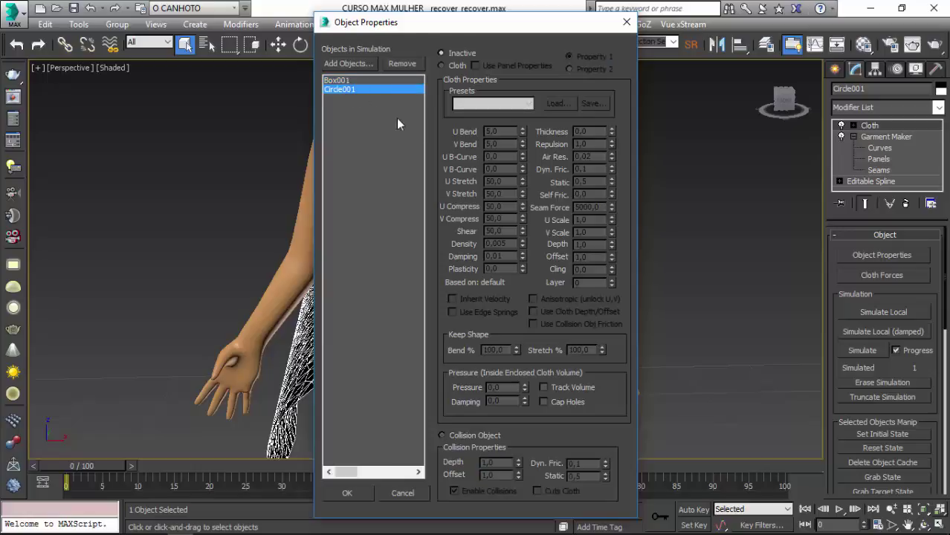
click(442, 66)
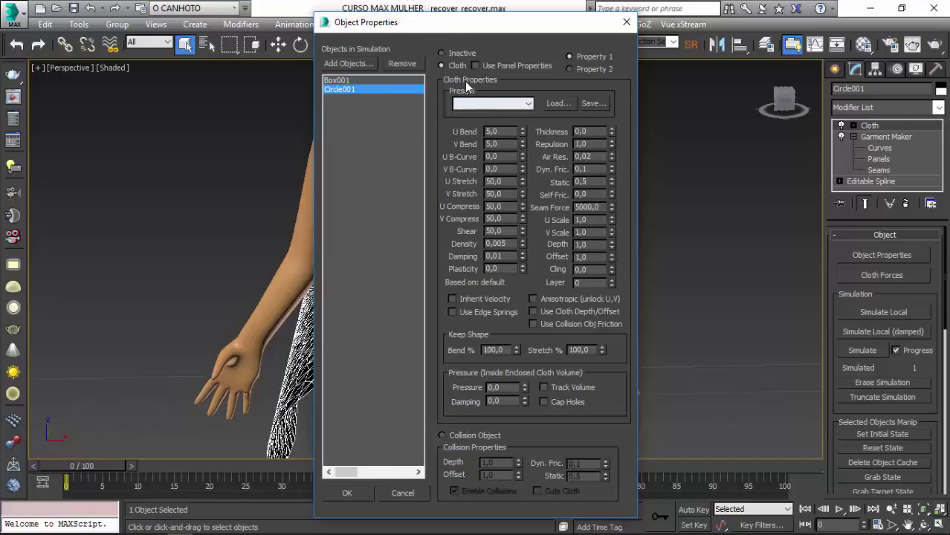
click(521, 107)
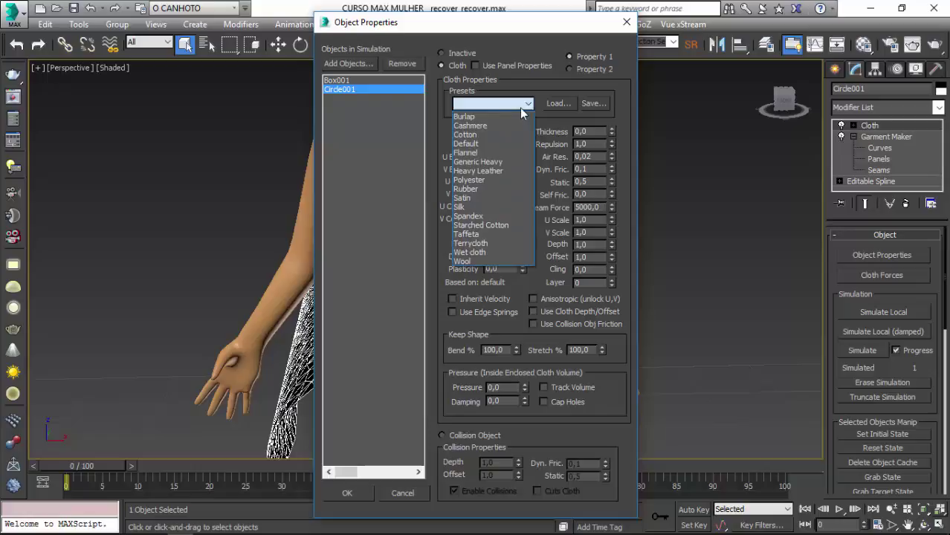
click(490, 134)
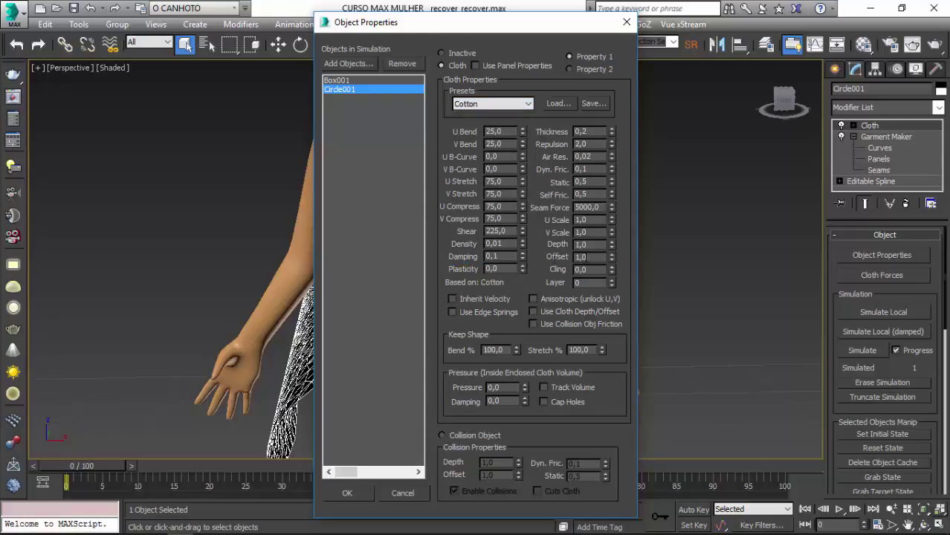
text(0,)
text(2)
key(Return)
click(351, 493)
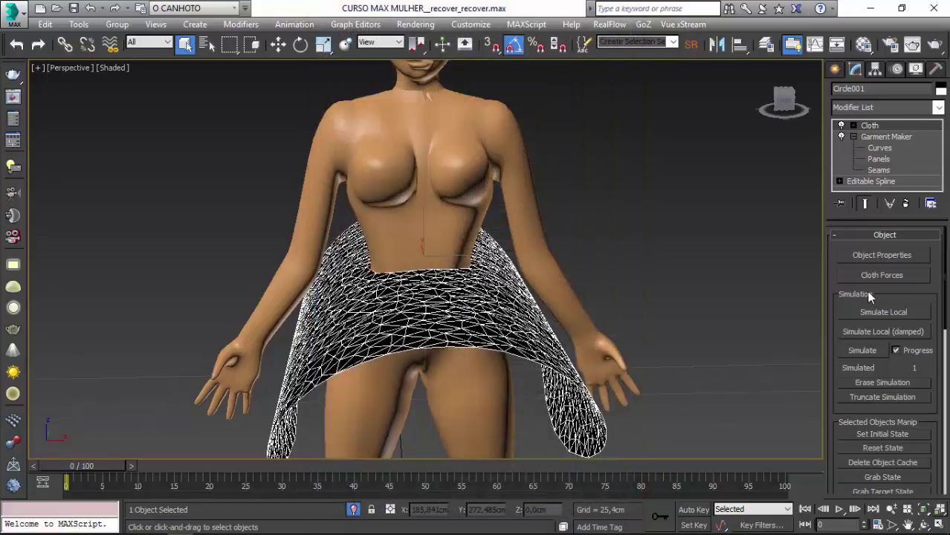
Run a local cloth simulation to drape the disc over the model's hips.
click(861, 311)
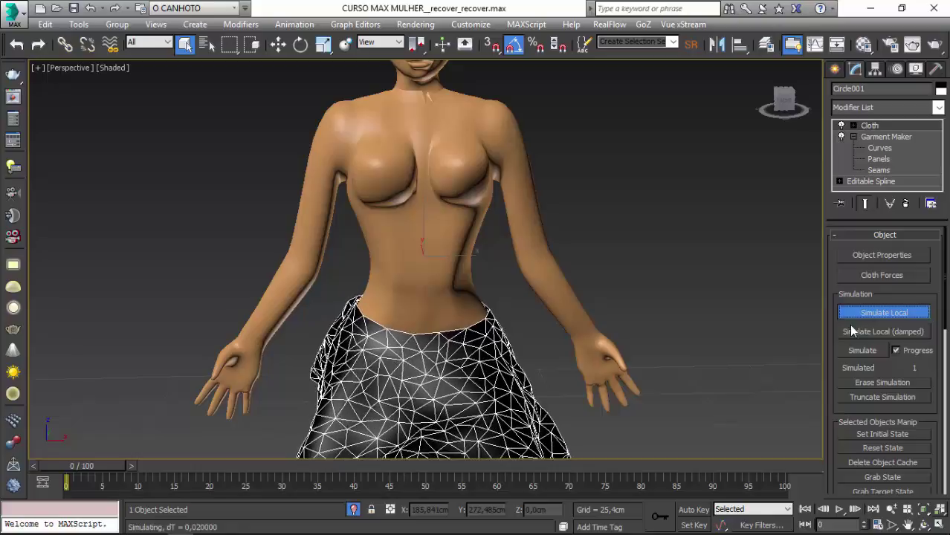
middle_drag(424, 335, 424, 179)
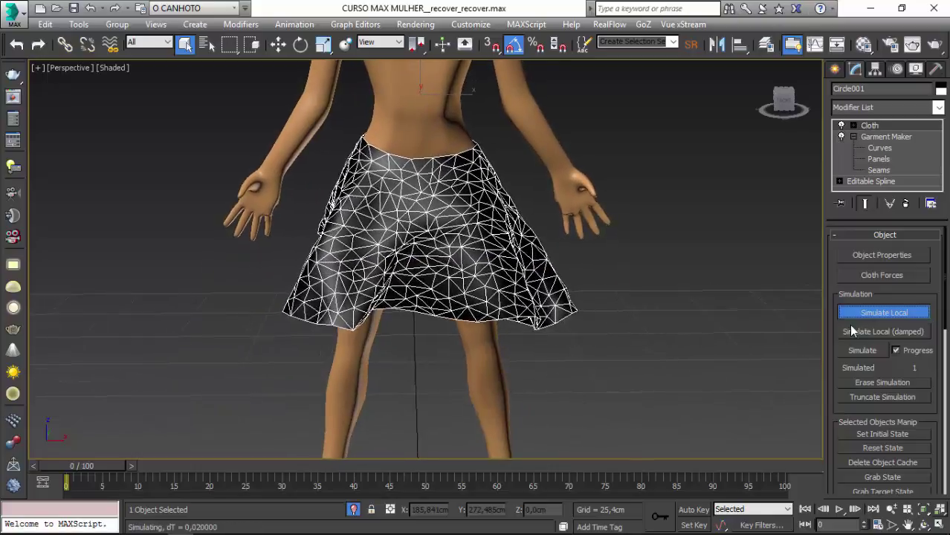
alt+middle_drag(424, 260, 350, 260)
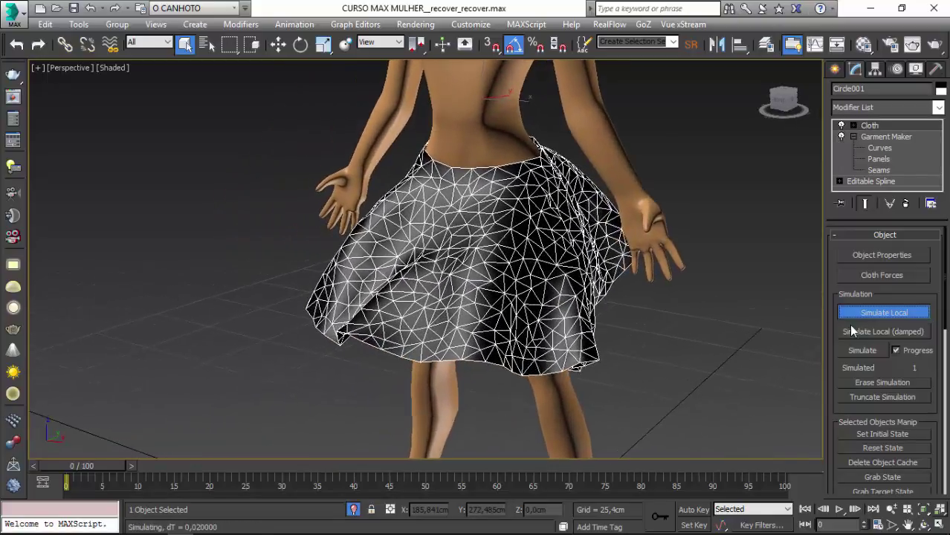
alt+middle_drag(424, 260, 387, 260)
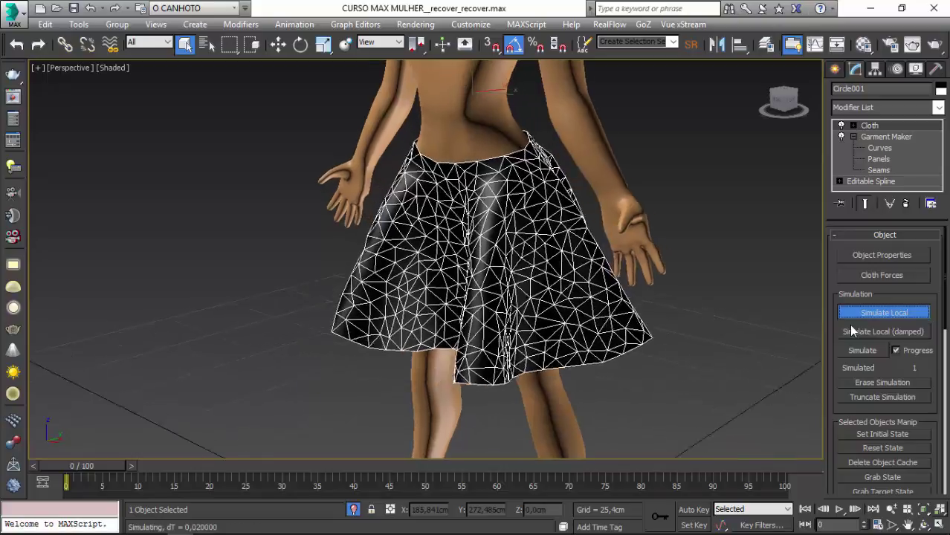
mouse_move(896, 181)
alt+middle_down()
mouse_move(560, 197)
mouse_move(569, 274)
mouse_move(886, 307)
alt+middle_up()
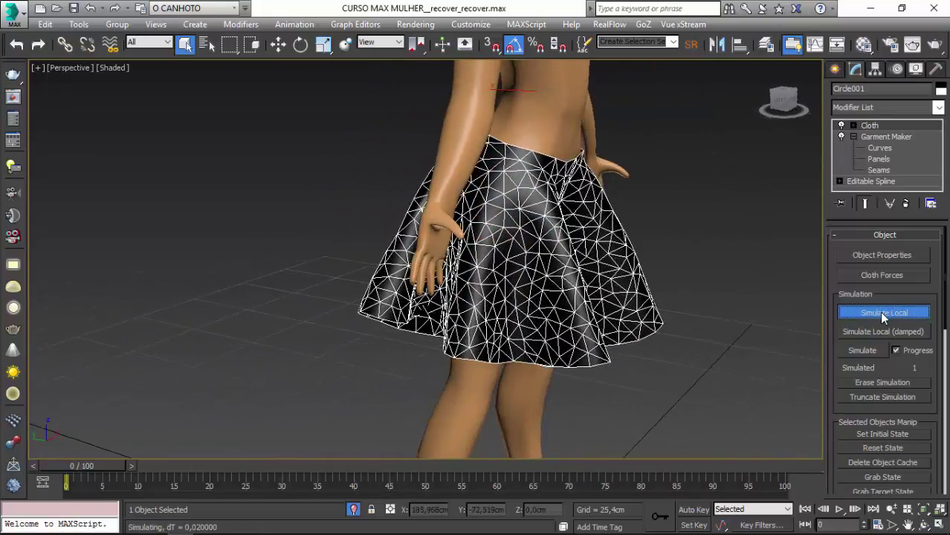
Stop the simulation and exit isolation to show the full scene.
click(880, 311)
alt+middle_drag(784, 315, 690, 296)
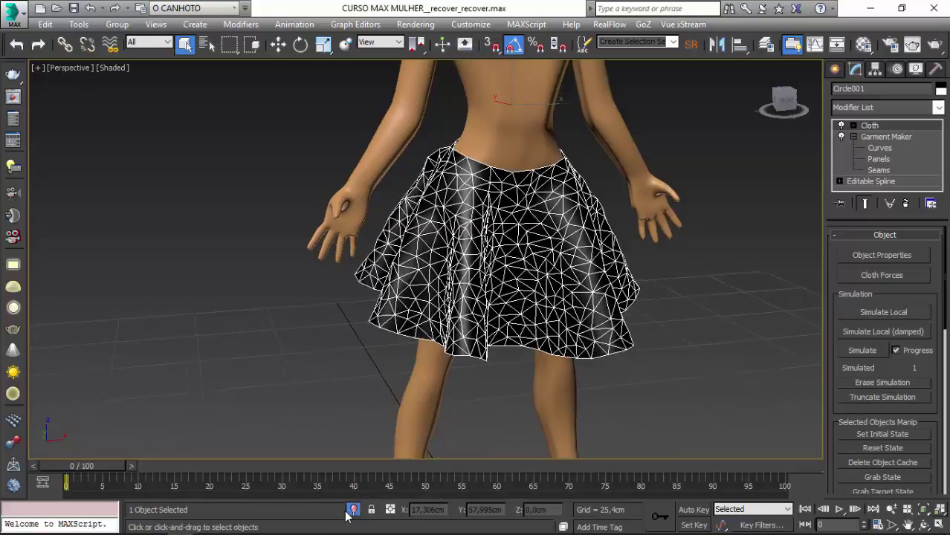
click(346, 513)
mouse_move(295, 425)
alt+middle_down()
mouse_move(323, 214)
mouse_move(336, 271)
mouse_move(281, 279)
mouse_move(300, 172)
mouse_move(409, 197)
mouse_move(482, 251)
mouse_move(465, 255)
mouse_move(501, 366)
alt+middle_up()
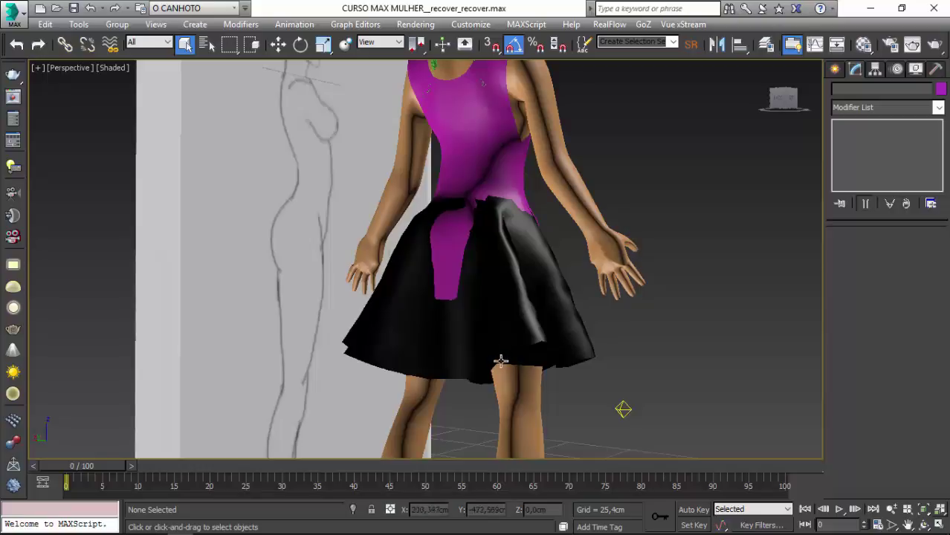
mouse_move(454, 298)
alt+middle_down()
mouse_move(449, 282)
mouse_move(430, 304)
mouse_move(421, 333)
mouse_move(446, 316)
mouse_move(440, 330)
alt+middle_up()
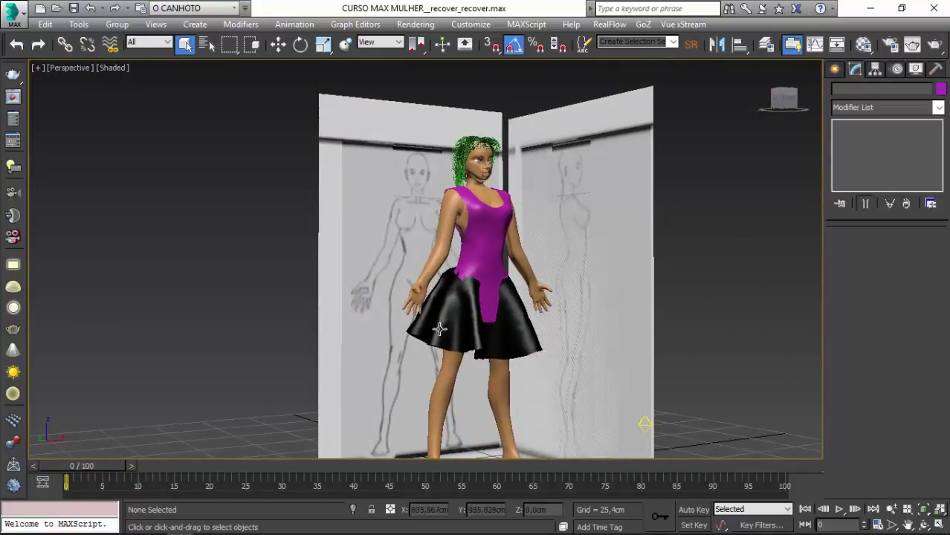
scroll(440, 329, up, 1)
scroll(432, 329, up, 1)
click(429, 330)
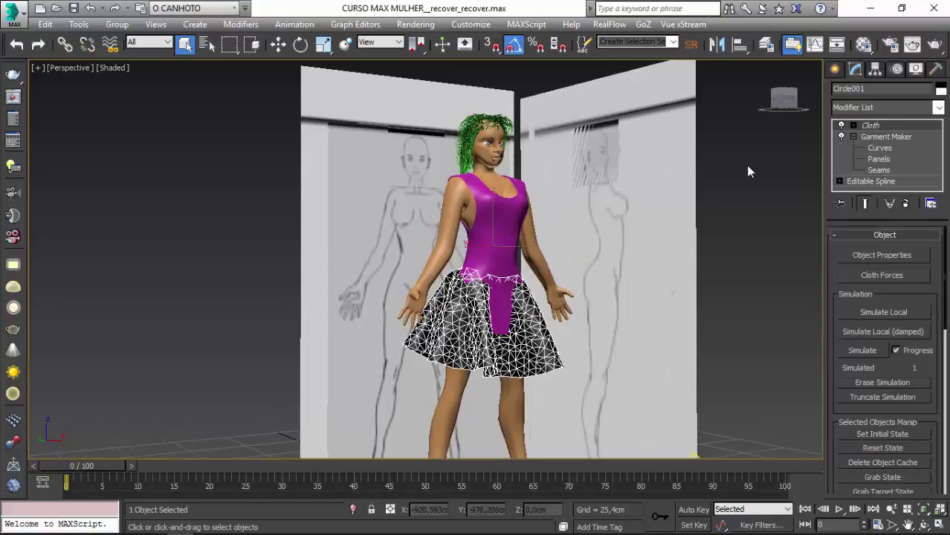
Give Circle001 a magenta object colour to match the model's top.
click(940, 89)
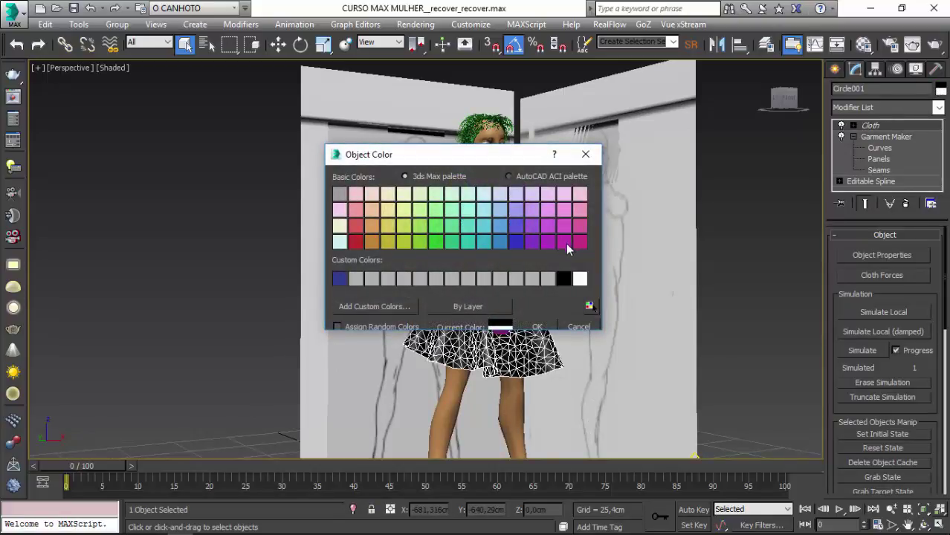
click(580, 226)
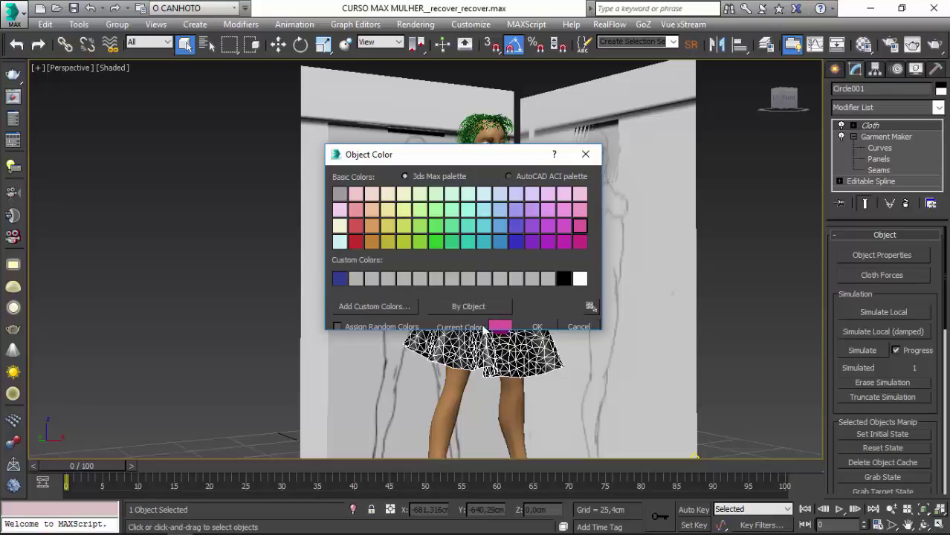
click(538, 327)
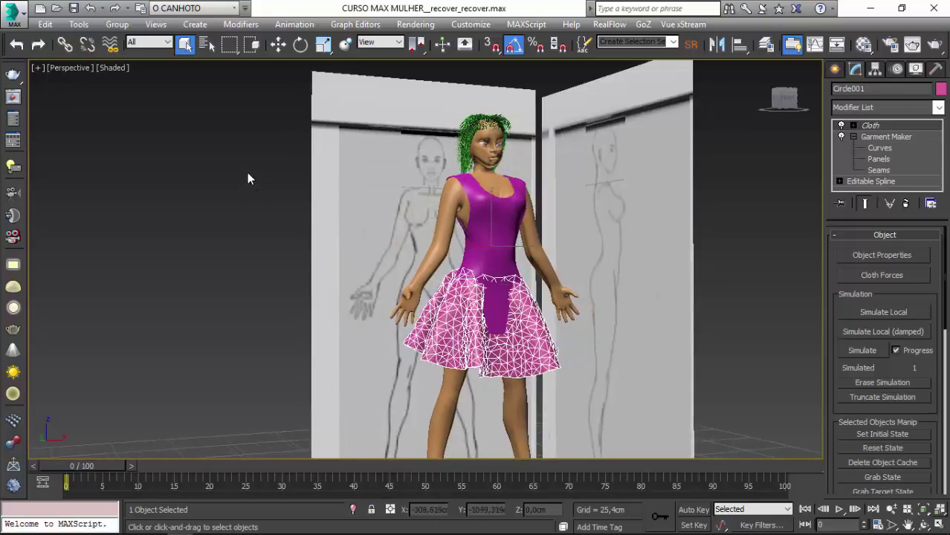
click(248, 179)
mouse_move(261, 183)
alt+middle_down()
mouse_move(390, 417)
mouse_move(358, 364)
mouse_move(366, 342)
mouse_move(397, 329)
alt+middle_up()
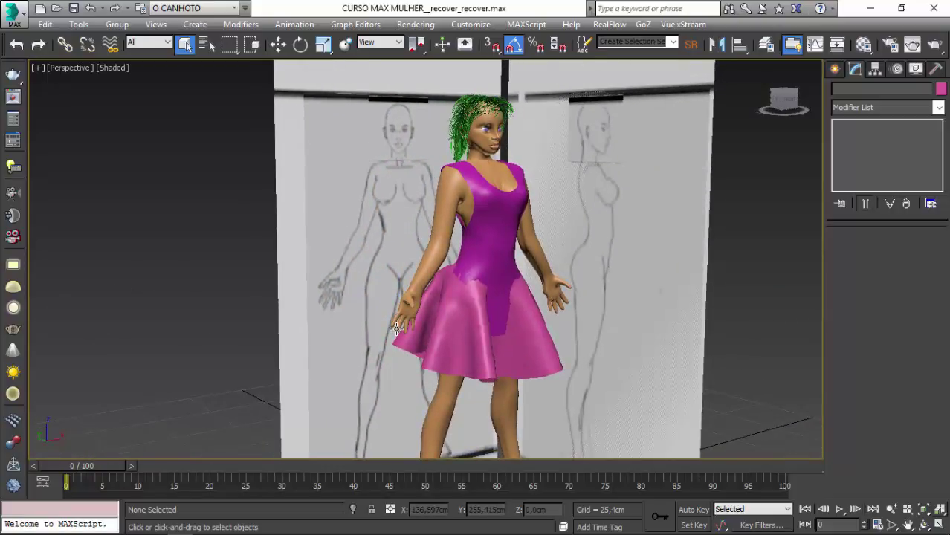